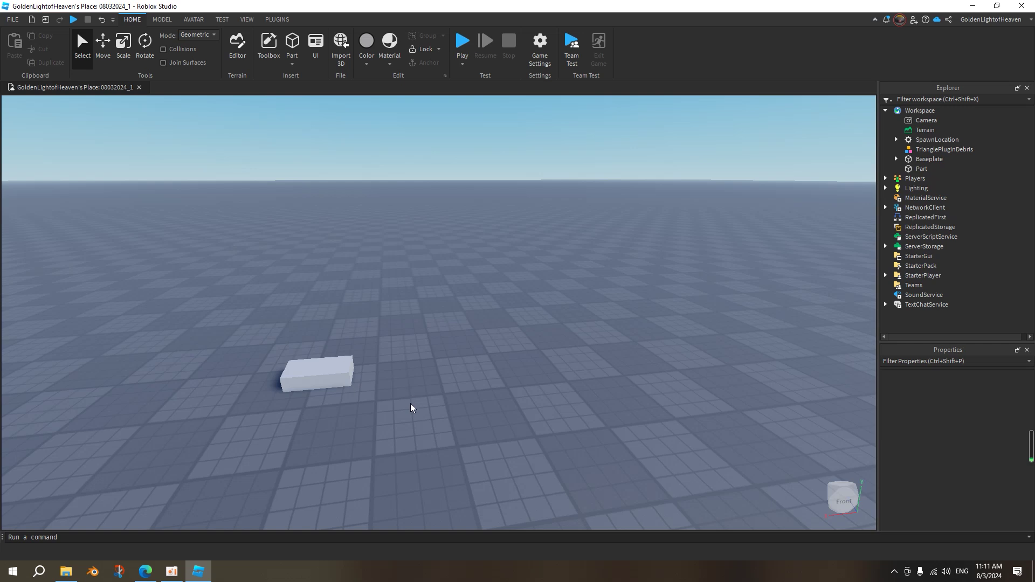
Step: Move the part across the baseplate and group it into a model
left_click_drag(332, 358, 453, 324)
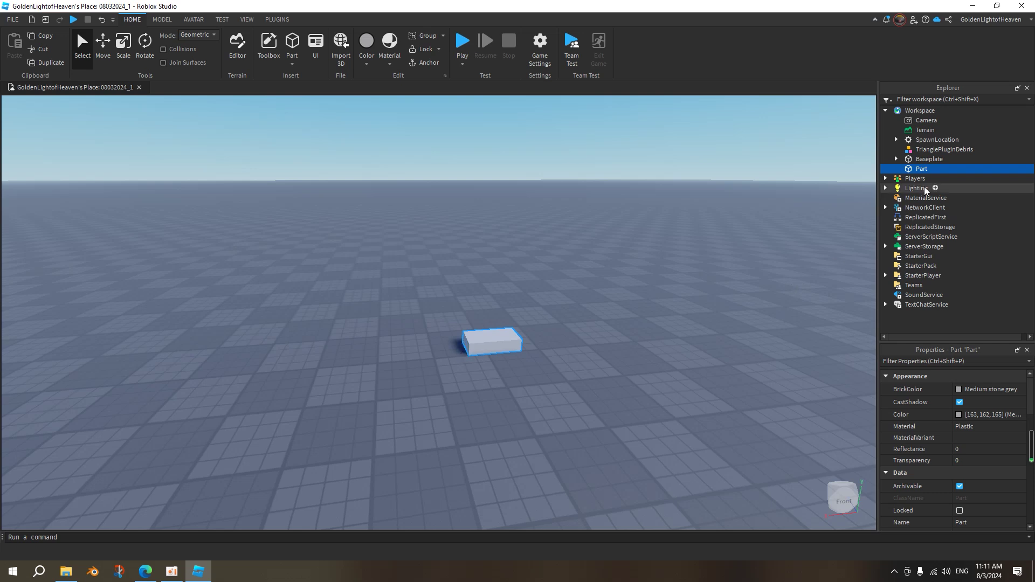
mouse_move(920, 169)
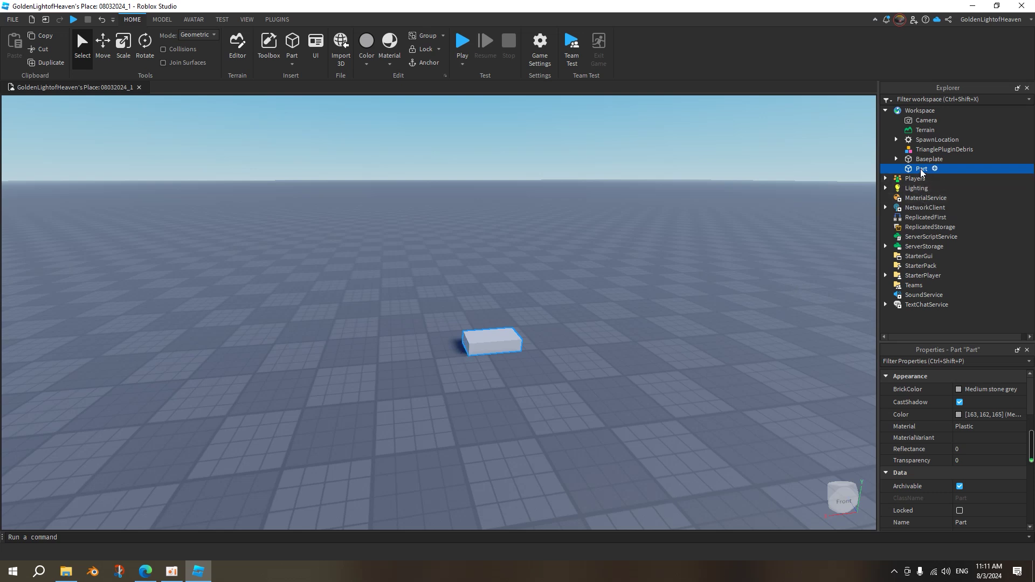
key("ctrl+g")
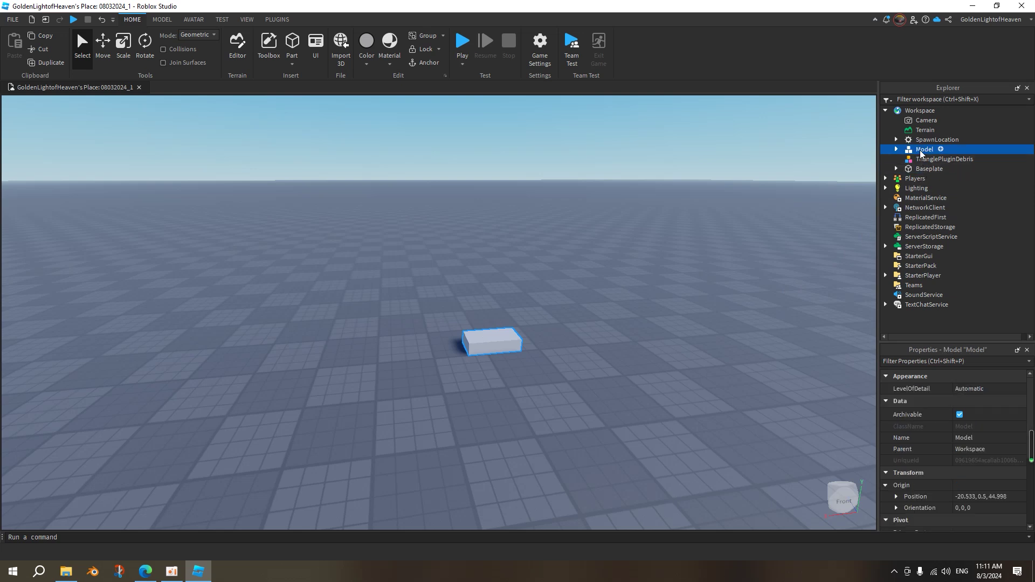
Step: Delete the model containing the grouped part from the workspace
left_click(919, 150)
left_click(930, 169)
left_click(916, 149)
key("Delete")
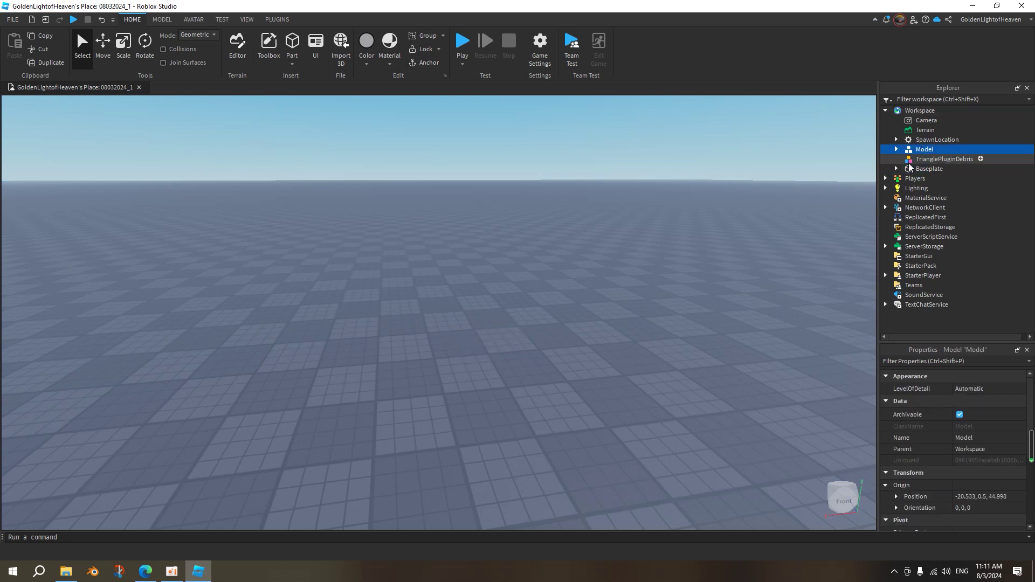
Step: Insert a new block part and scale it vertically into a tall upright slab
right_click_drag(311, 142, 412, 187)
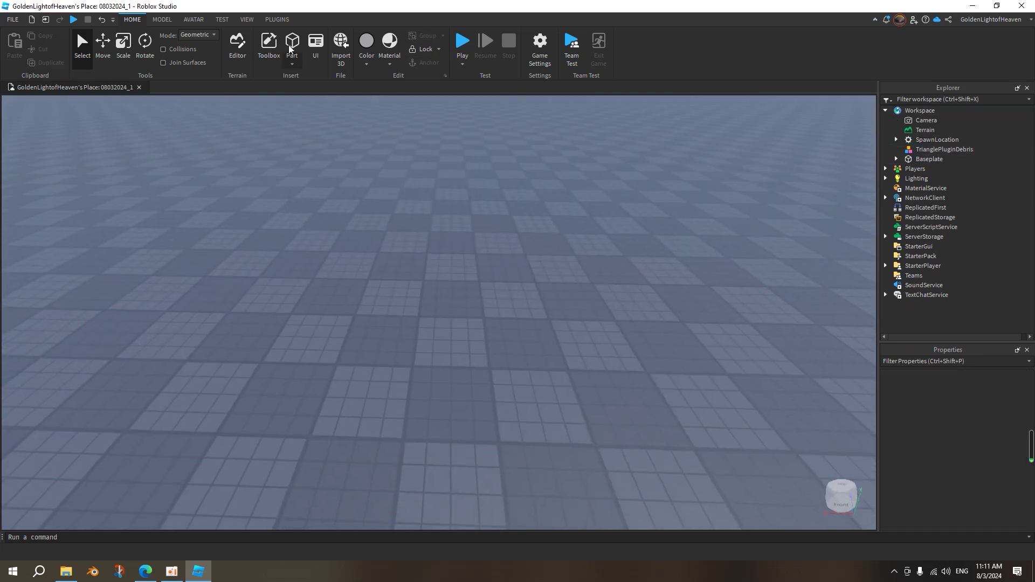
left_click(292, 43)
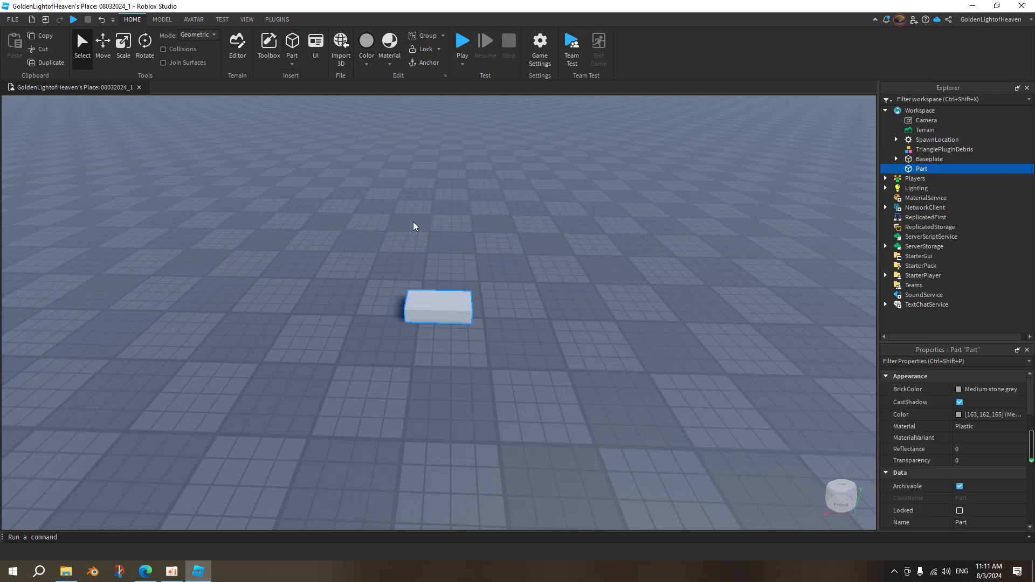
right_click_drag(522, 294, 438, 384)
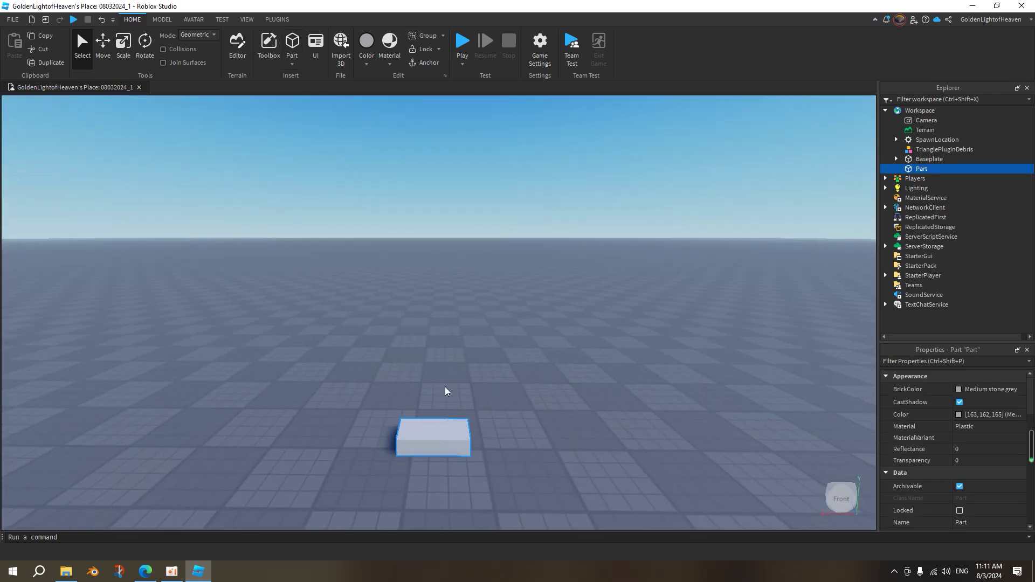
scroll(438, 384, "down", 3)
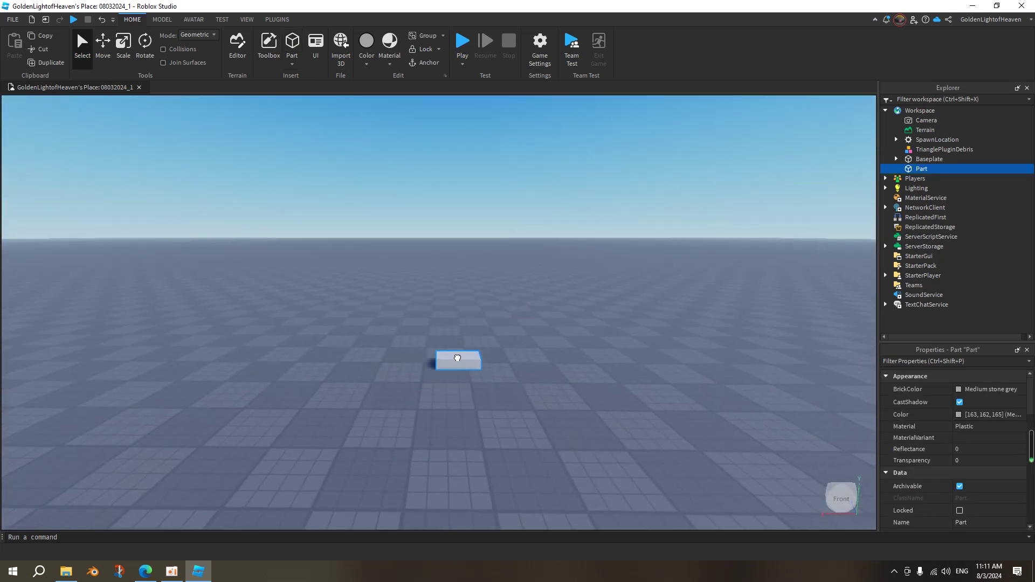
left_click(125, 48)
left_click_drag(467, 258, 467, 233)
left_click_drag(461, 383, 464, 364)
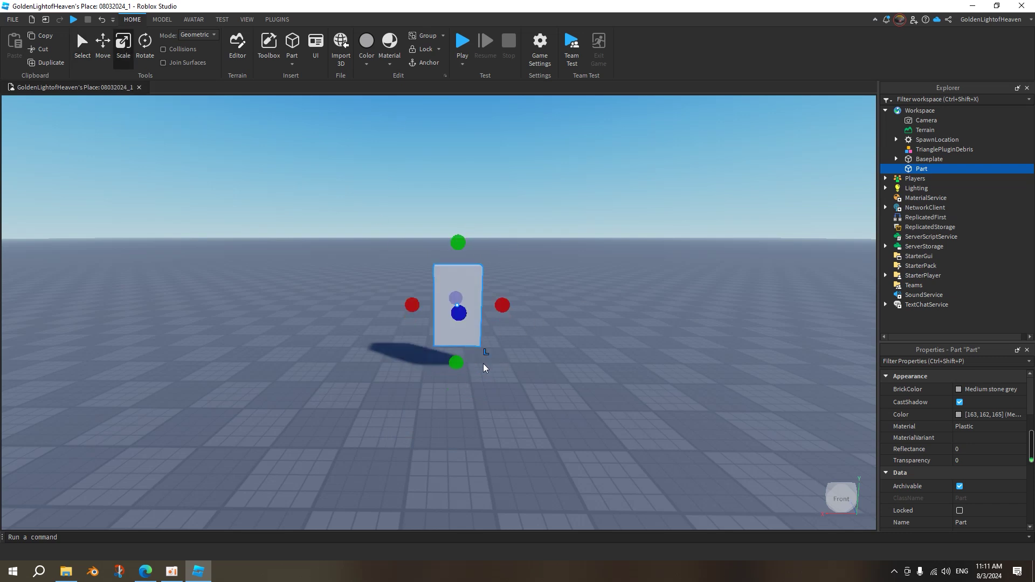
Step: Move the upright slab above the baseplate and scale it thicker along its depth
left_click(102, 46)
left_click_drag(471, 230, 641, 178)
right_click_drag(640, 182, 643, 191)
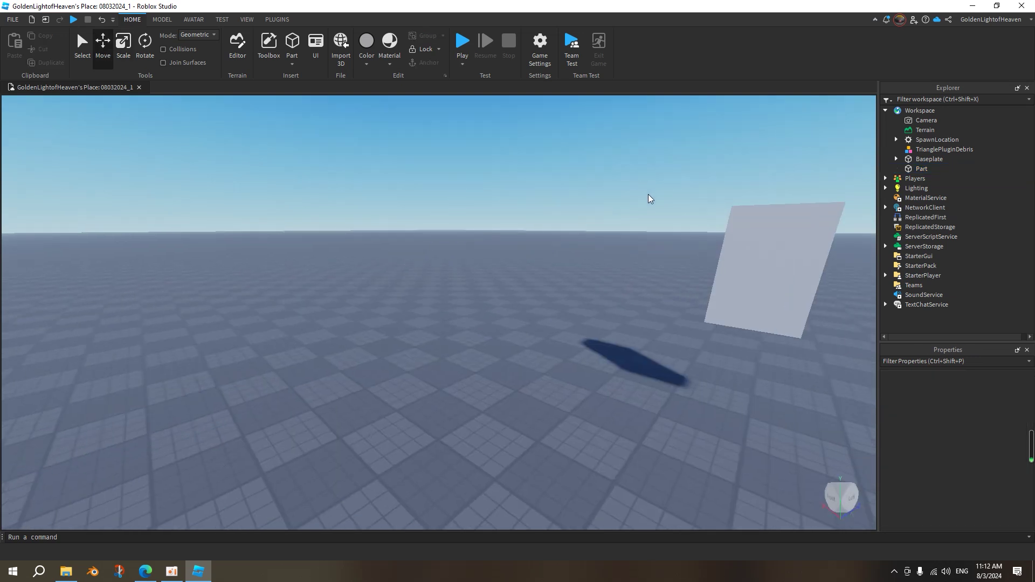
middle_click_drag(643, 192, 522, 363)
left_click(488, 366)
left_click(123, 48)
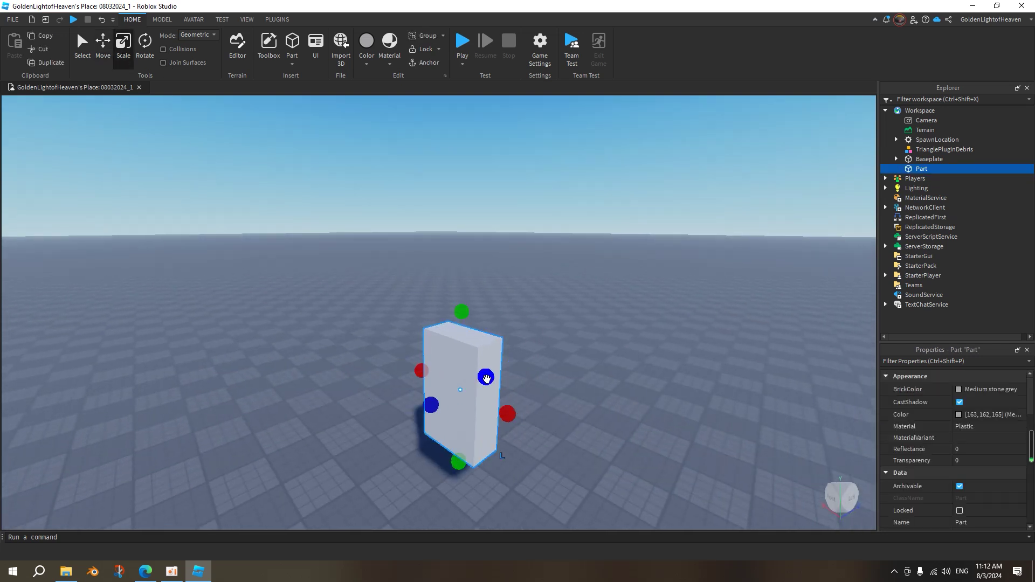
left_click_drag(485, 376, 498, 371)
left_click(556, 404)
right_click_drag(556, 404, 559, 407)
middle_click_drag(559, 406, 572, 397)
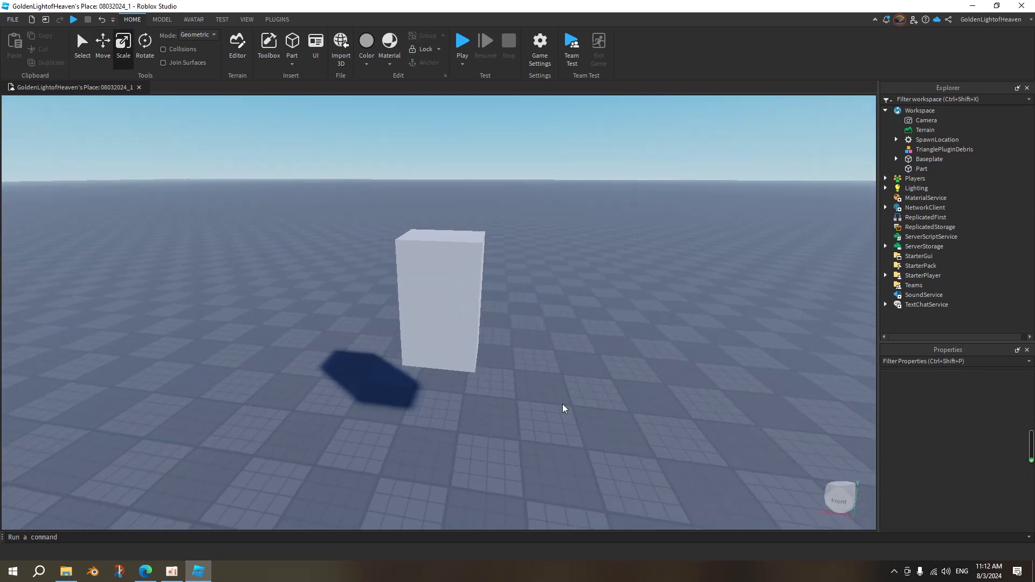
left_click(277, 19)
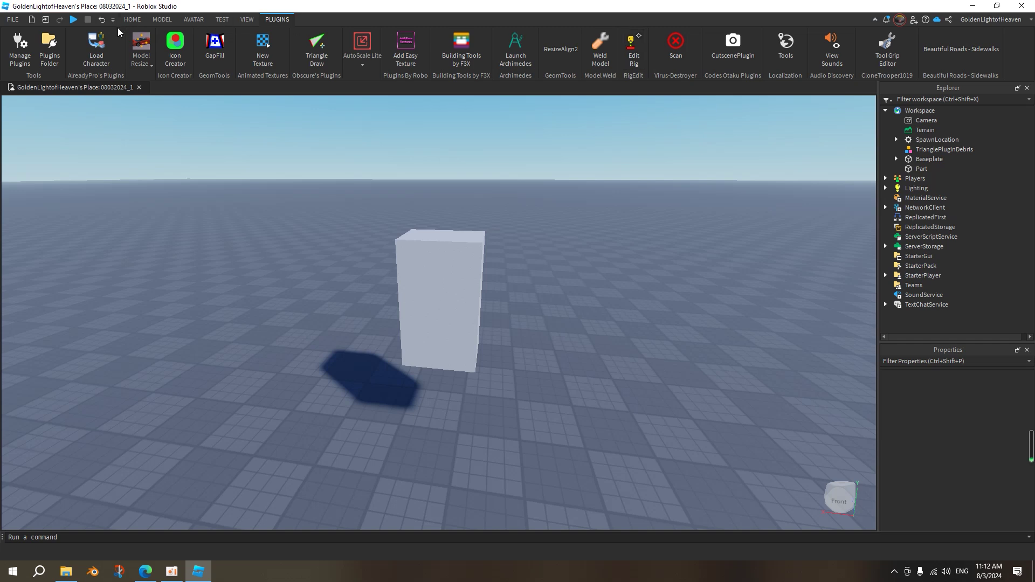
left_click(132, 20)
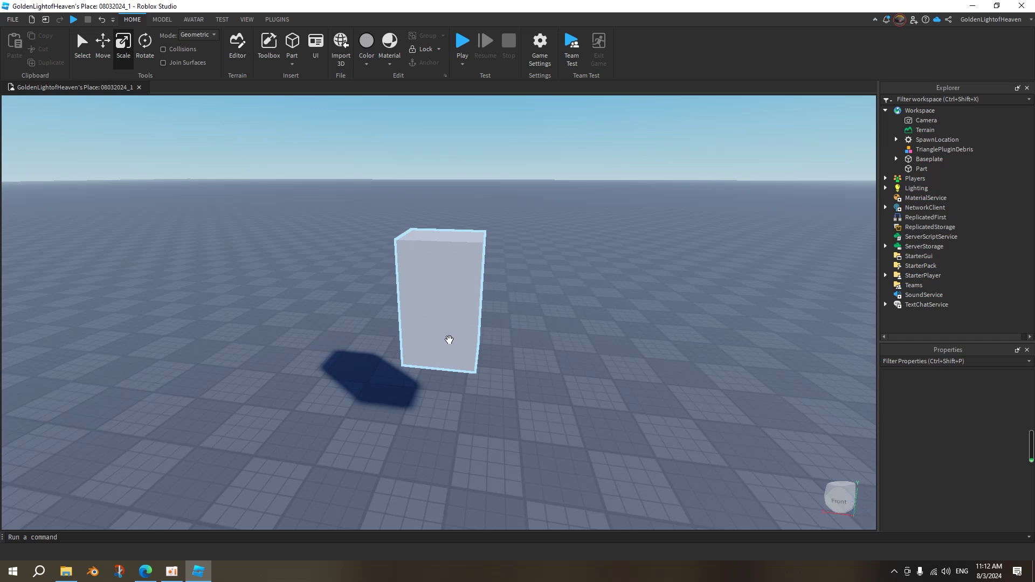
Step: Move the upright block farther back and raise it above the baseplate
left_click_drag(471, 237, 485, 284)
right_click(485, 285)
left_click(427, 280)
left_click(427, 279)
left_click(100, 53)
left_click(500, 264)
left_click_drag(494, 206, 497, 153)
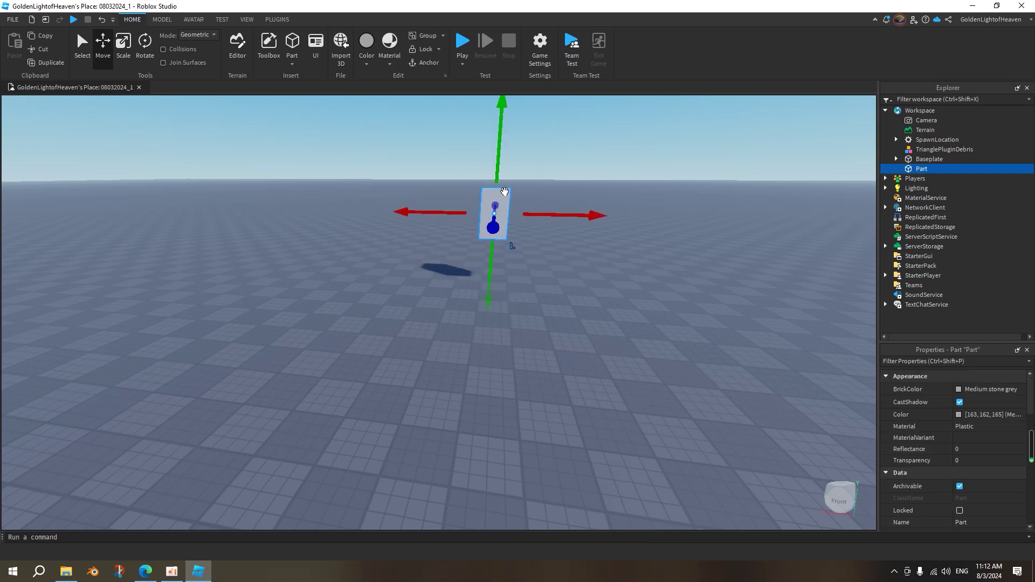
Step: Duplicate the raised block in place and scale the copy slightly larger so it encloses the original
key("ctrl+d")
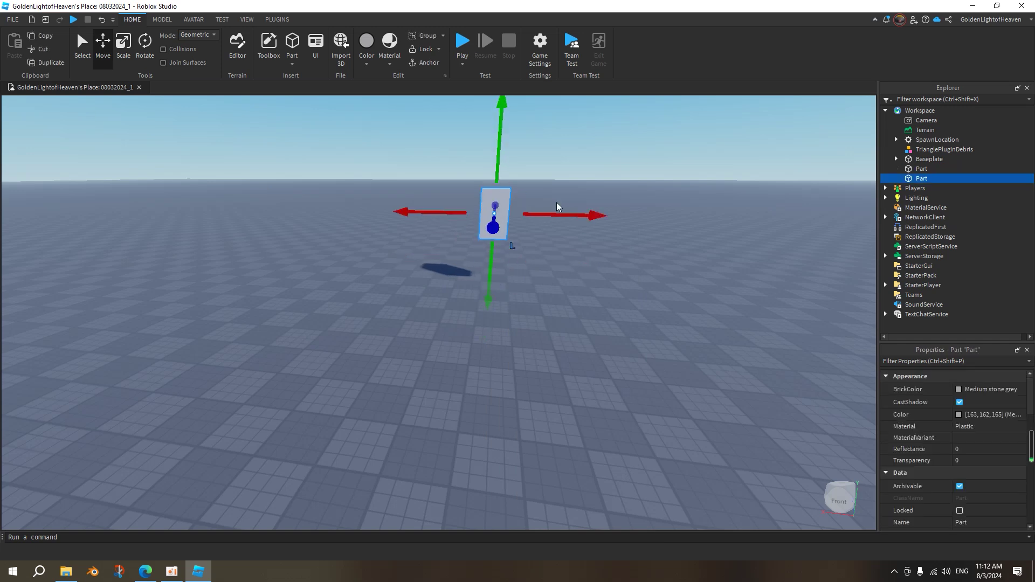
left_click(123, 46)
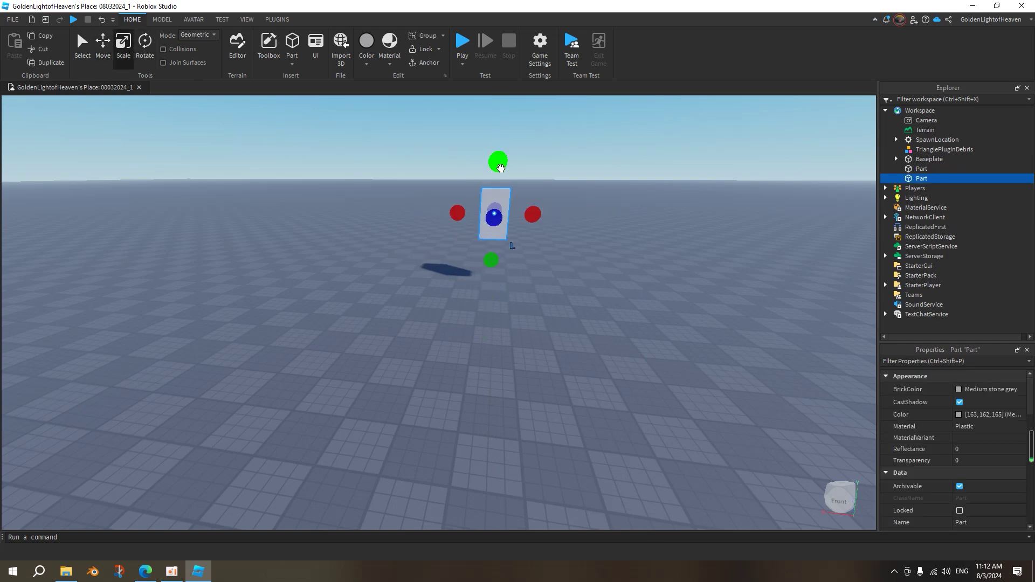
left_click_drag(500, 165, 500, 162)
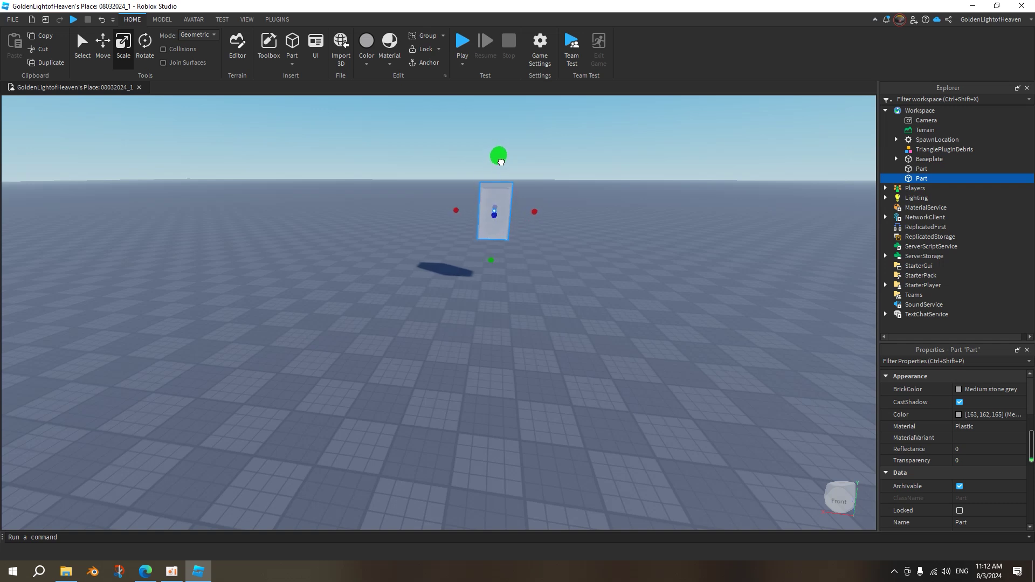
left_click_drag(490, 260, 490, 271)
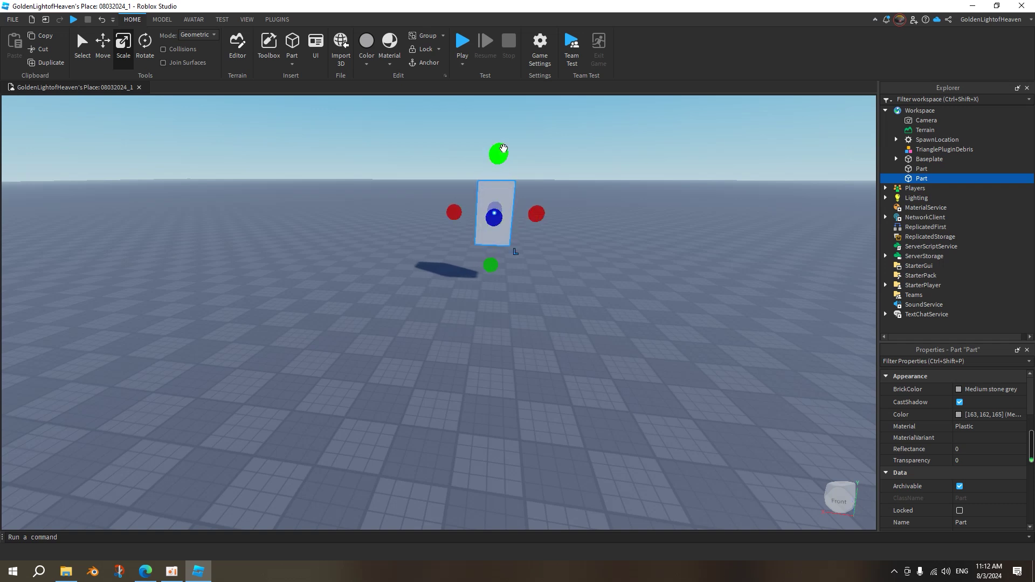
left_click_drag(503, 148, 502, 152)
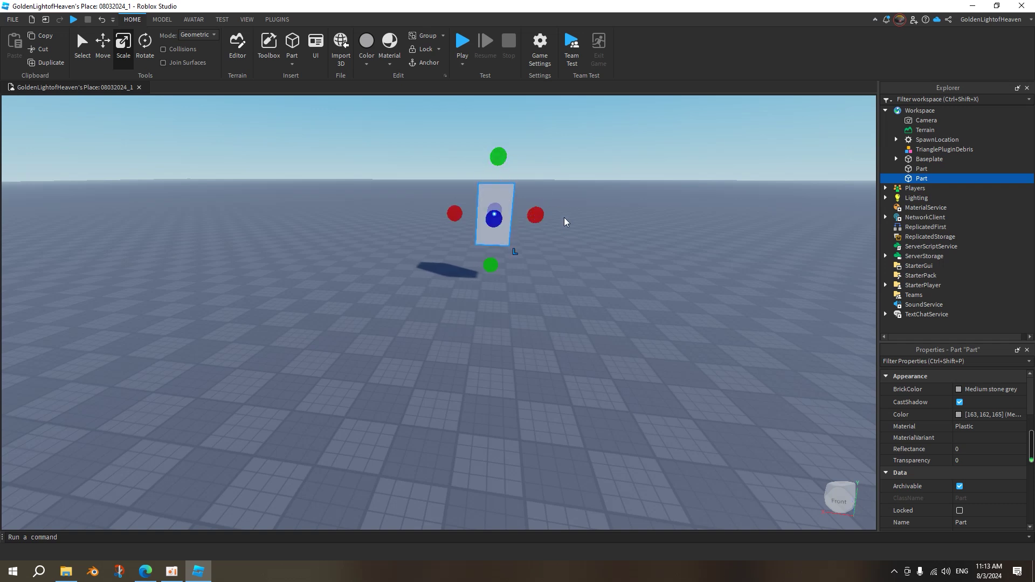
left_click(925, 168)
key("Delete")
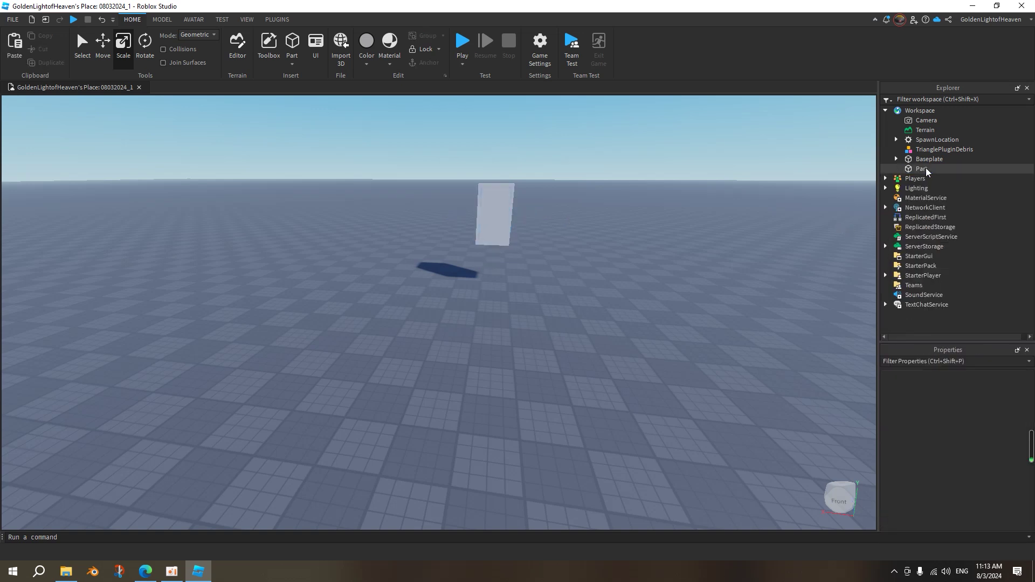
key("ctrl+z")
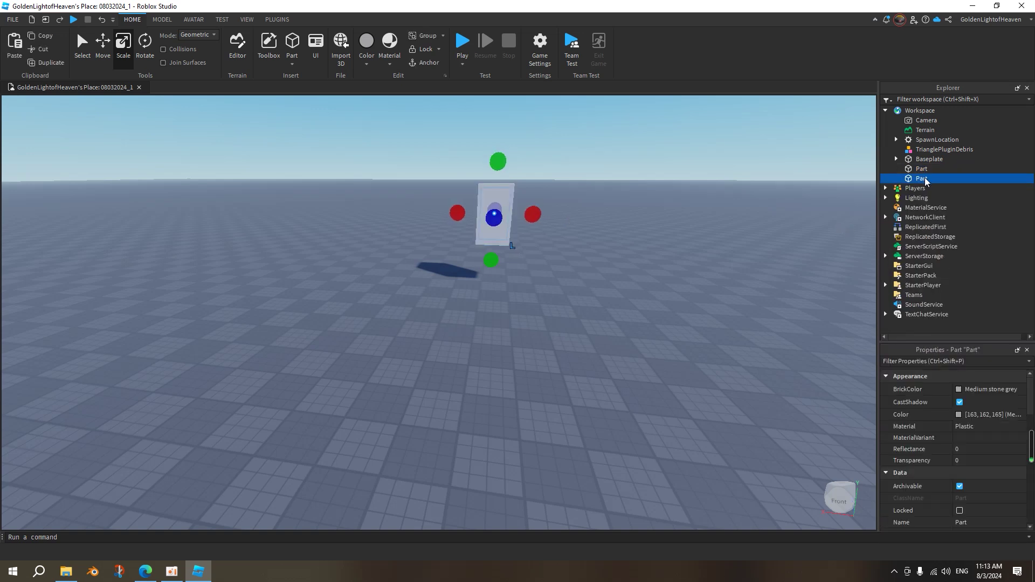
Step: Rename the smaller inner part as HumanoidRootPart
double_click(926, 180)
type("Human")
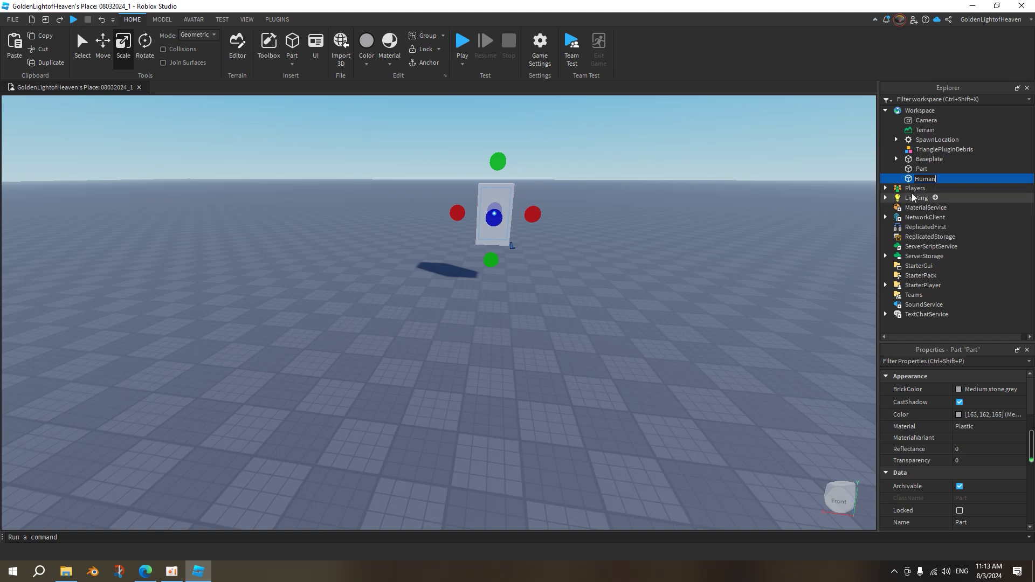
type("oidRootPart")
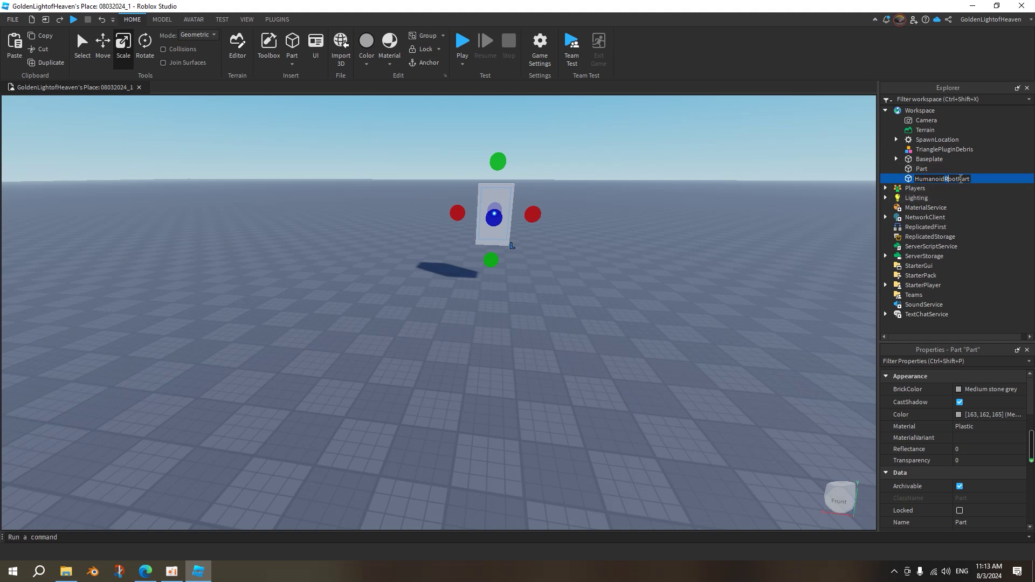
key("Return")
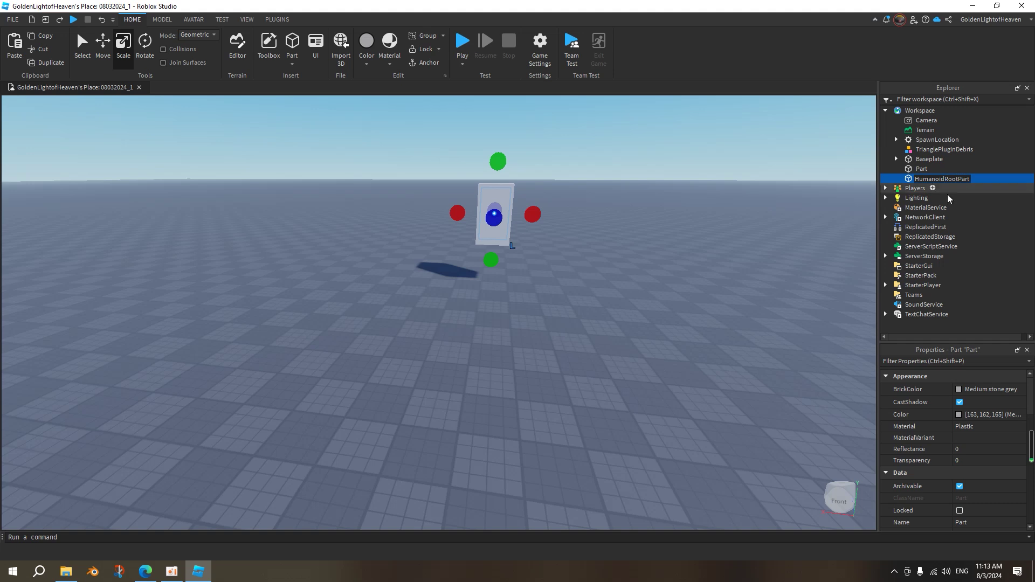
Step: Rename the larger outer part as Torso
left_click(925, 172)
left_click(926, 170)
type("Torso")
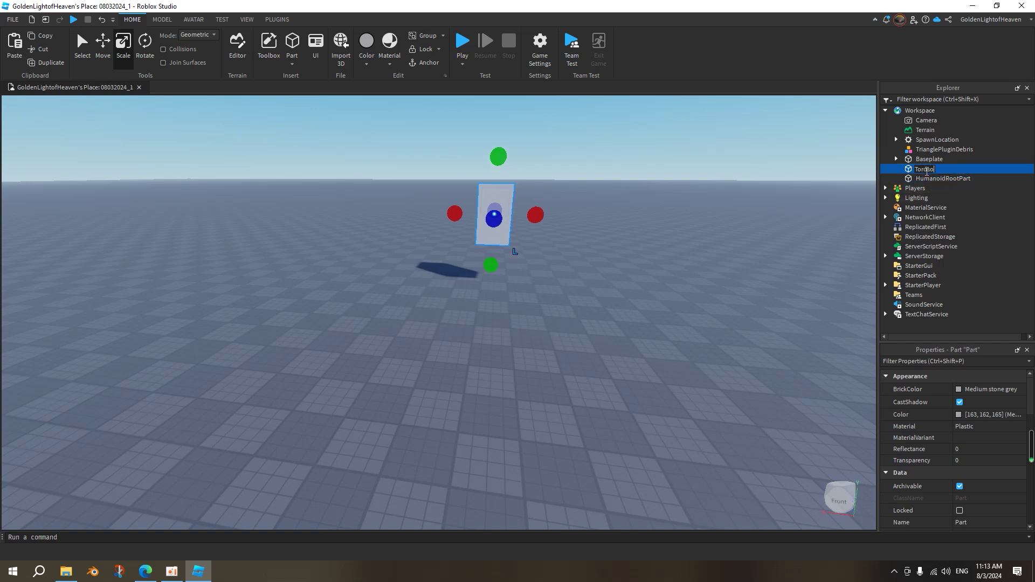
key("BackSpace")
key("BackSpace")
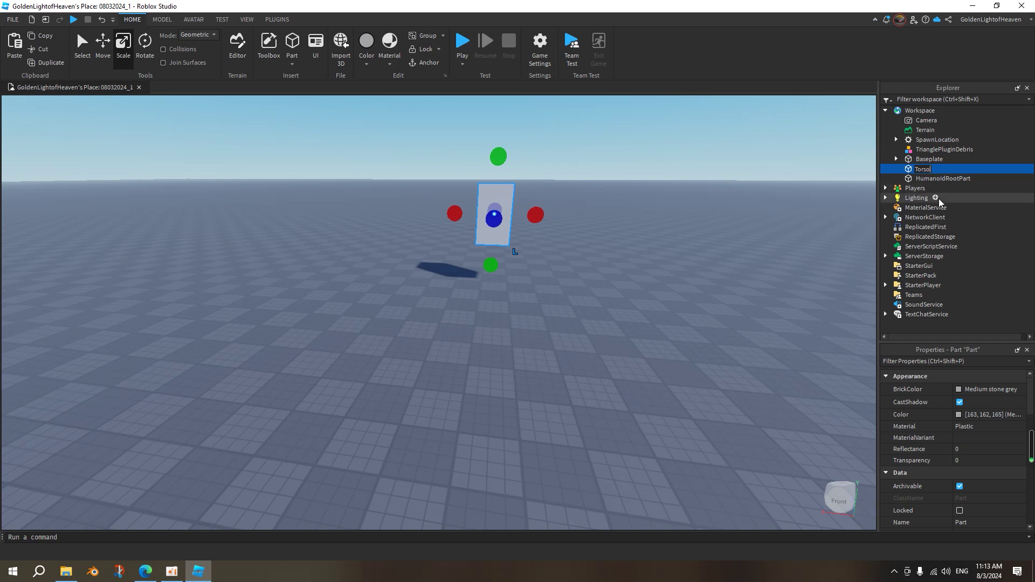
Step: Group Torso and HumanoidRootPart into one model, expand it and focus the view on Torso
left_click(928, 179)
left_click(923, 171, "ctrl")
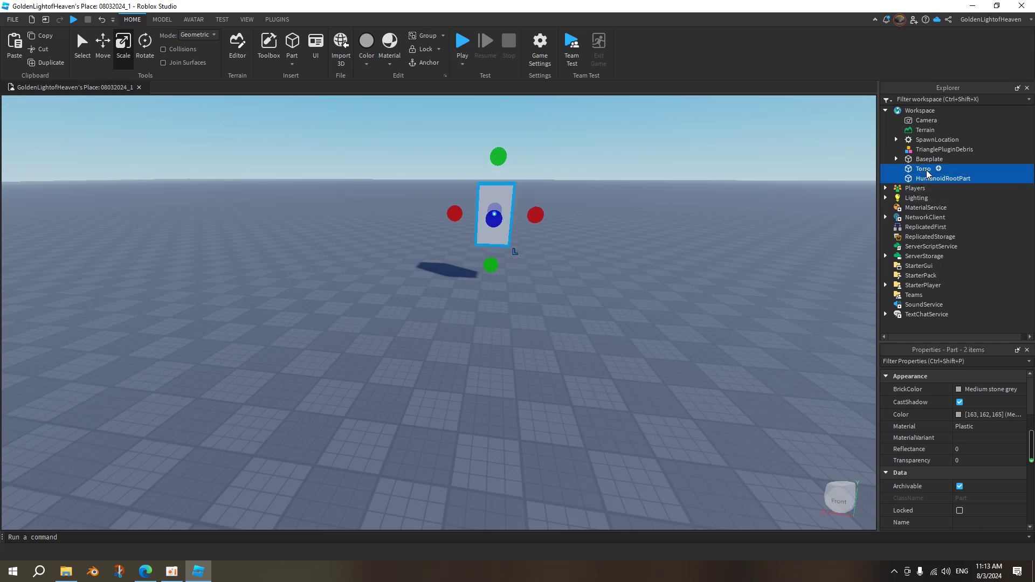
key("ctrl+g")
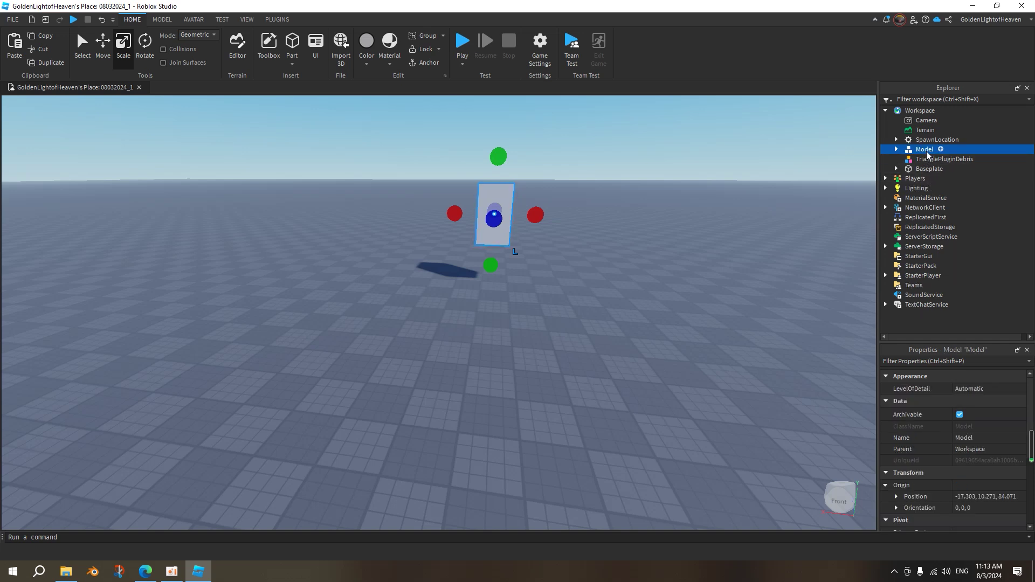
left_click(896, 150)
left_click(934, 169)
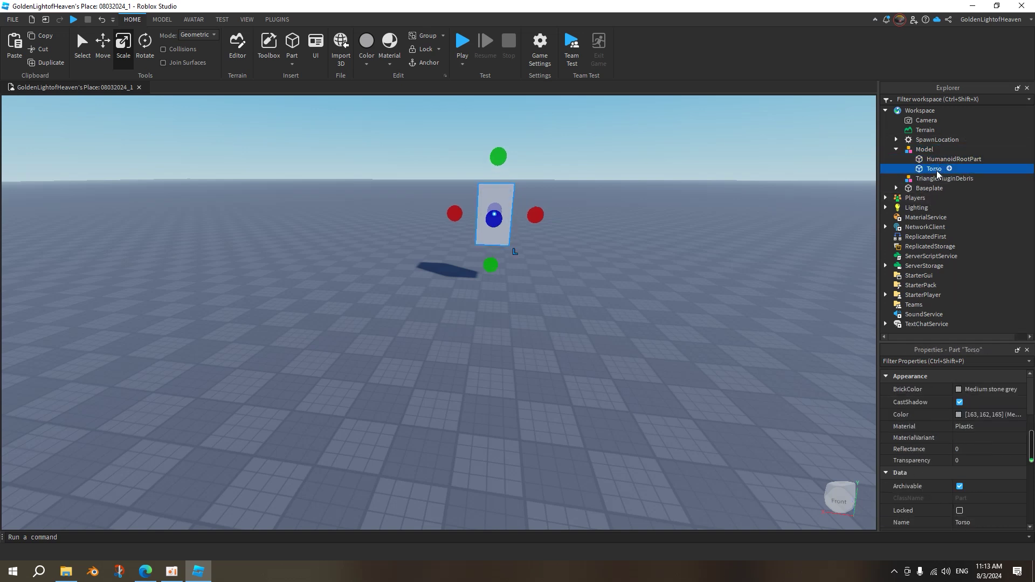
key("f")
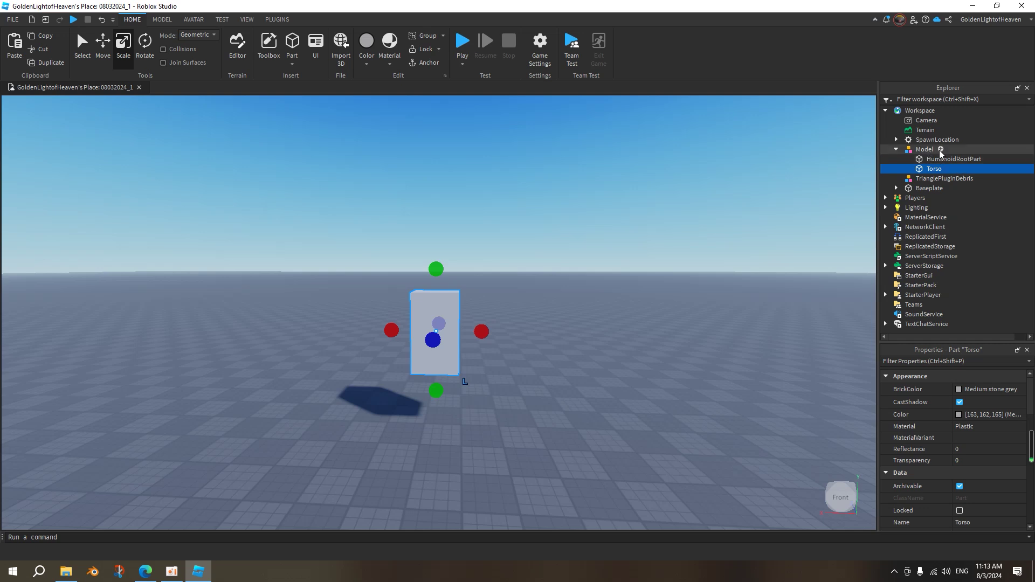
Step: Insert a new Part inside the model and select it
left_click(938, 150)
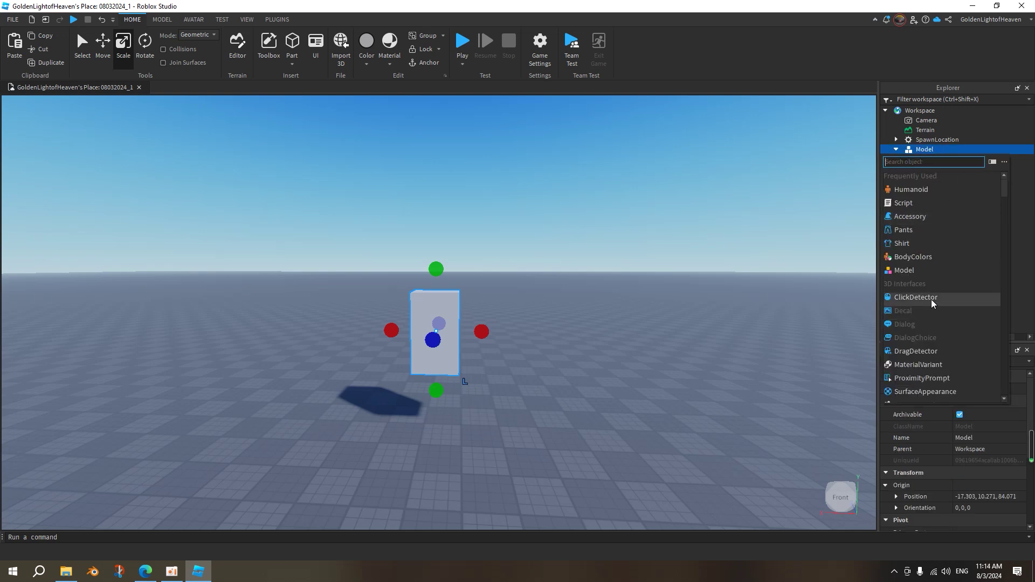
type("pa")
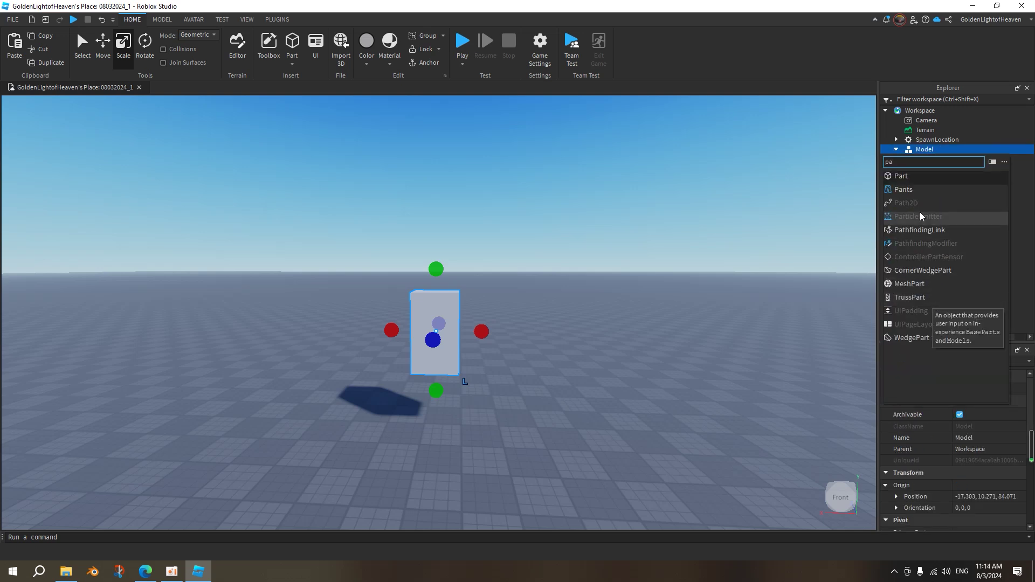
left_click(919, 176)
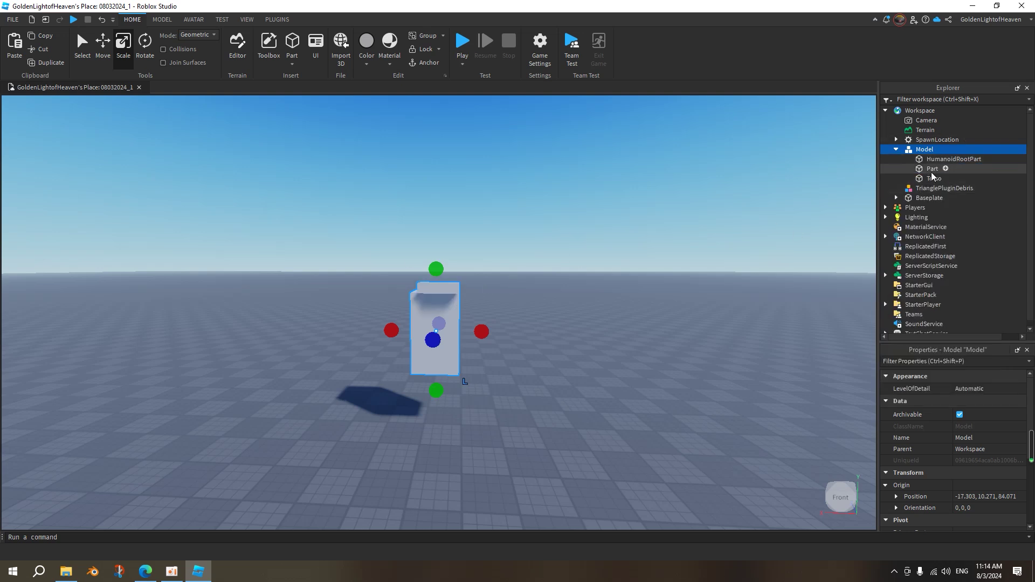
left_click(931, 172)
right_click_drag(480, 316, 519, 314)
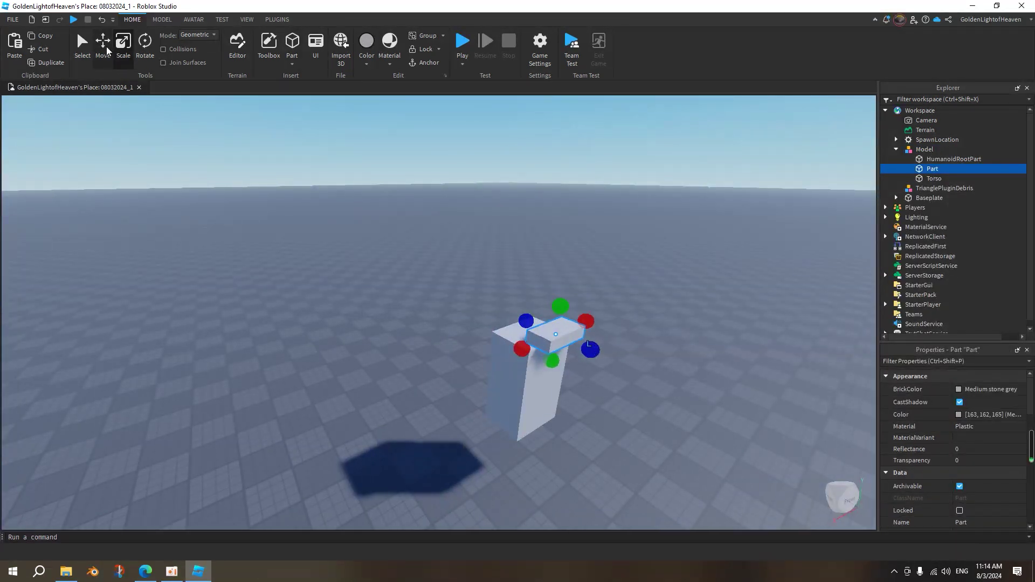
Step: Scale the new part into a head-sized block on top of the Torso, adjusting its height and width
left_click(106, 47)
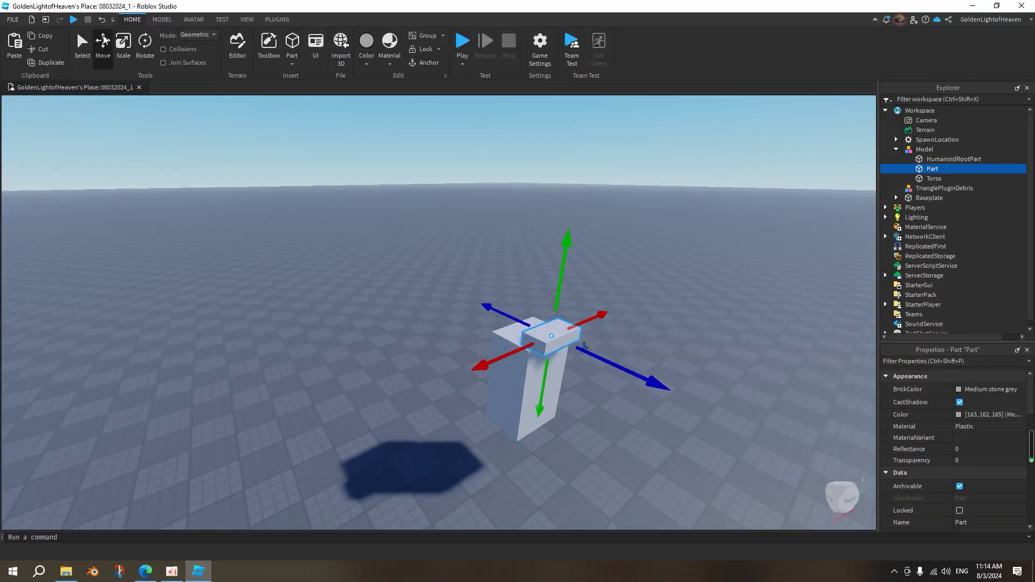
left_click(122, 46)
left_click_drag(556, 306, 561, 264)
right_click_drag(596, 300, 559, 300)
key("q")
key("d")
left_click_drag(608, 229, 602, 229)
left_click_drag(467, 223, 475, 228)
left_click(698, 283)
right_click_drag(699, 283, 636, 304)
key("s")
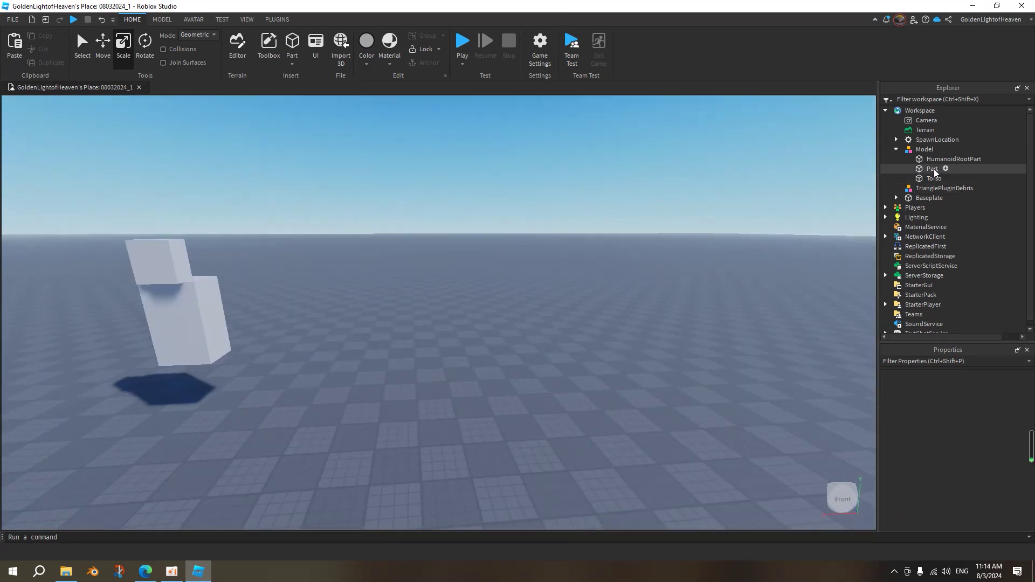
Step: Rename the new block above the Torso as Head
left_click(934, 171)
left_click(935, 170)
type("JH")
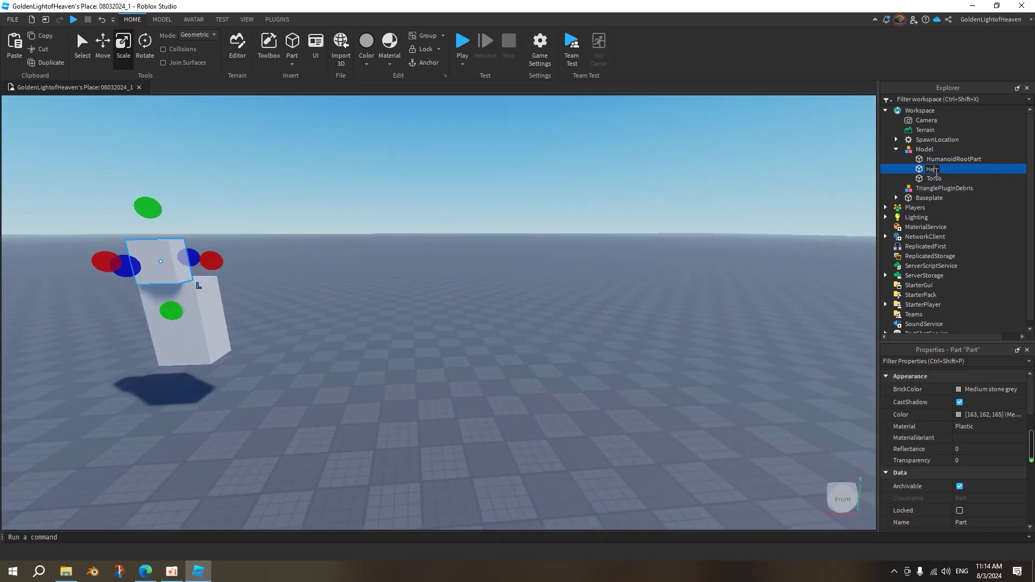
type("ead")
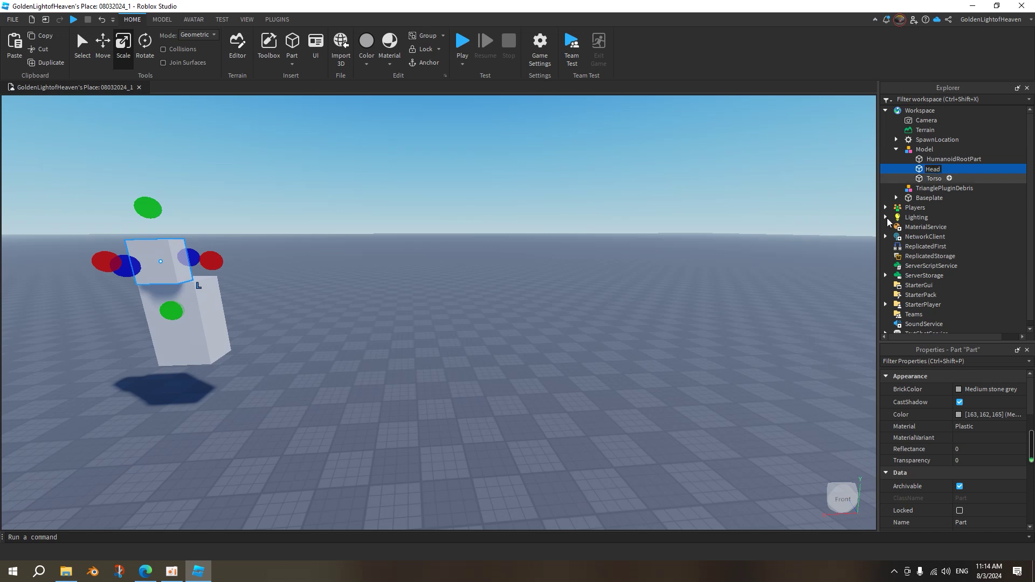
left_click(305, 311)
Step: Insert a Humanoid into the model and focus the view on the model
middle_click_drag(305, 312, 411, 323)
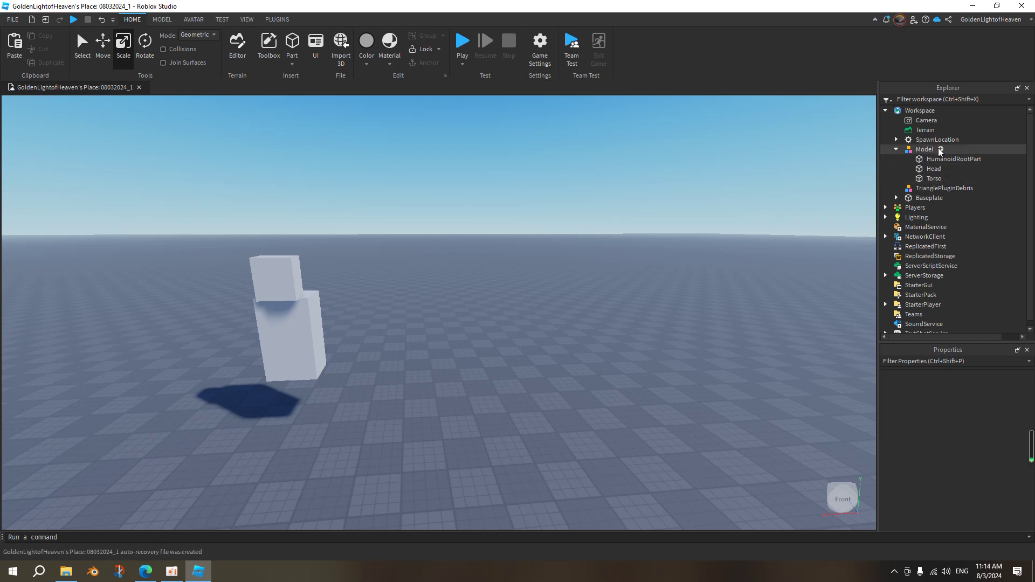
left_click(942, 150)
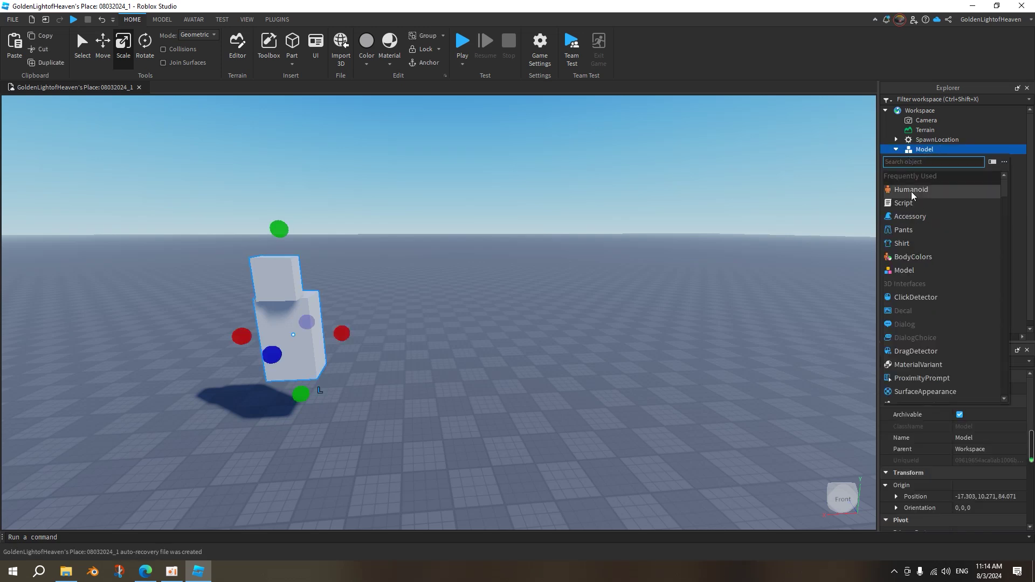
key("f")
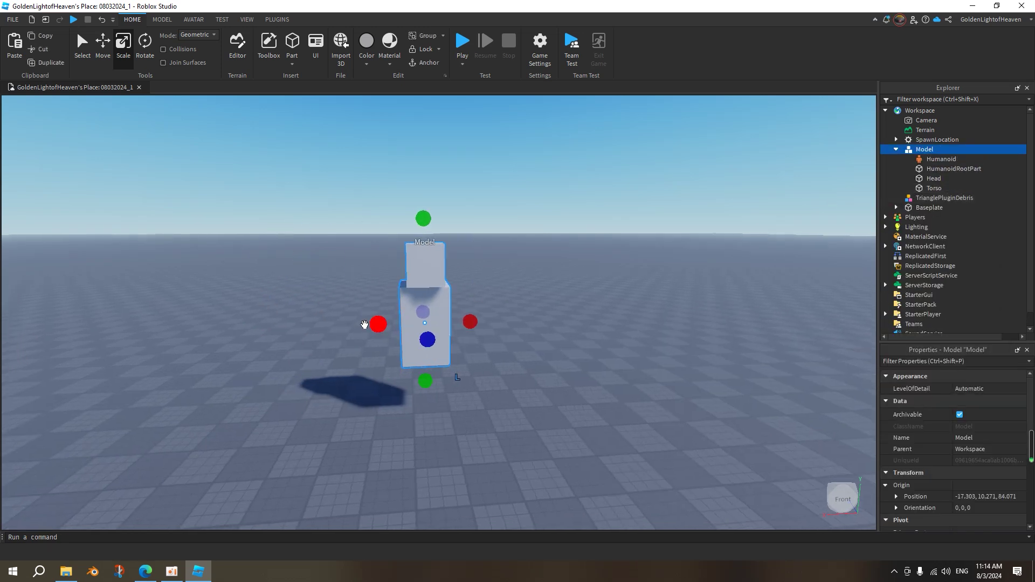
Step: Playtest the place to see how the unjointed model behaves, and end the test
left_click(462, 42)
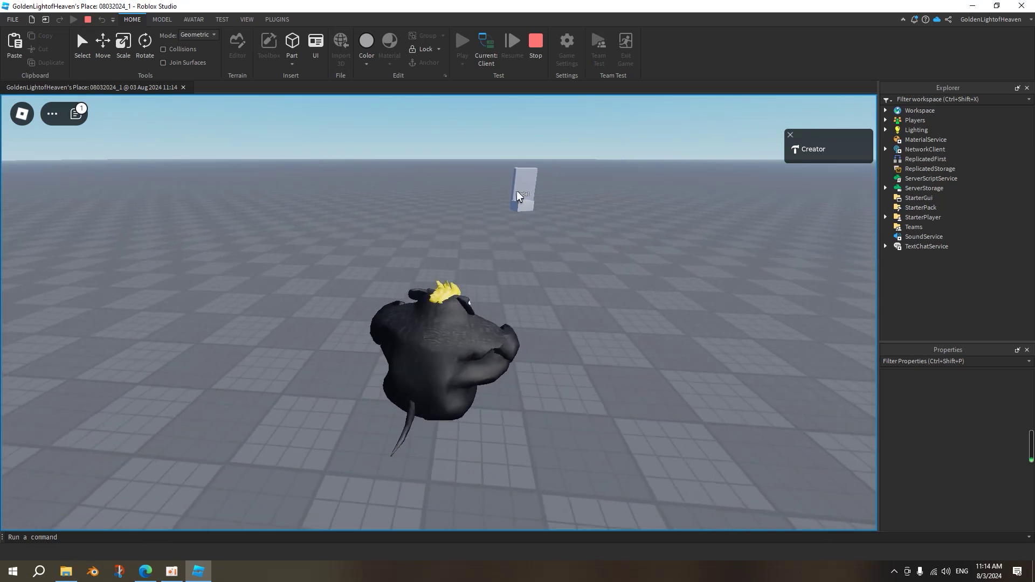
left_click(536, 43)
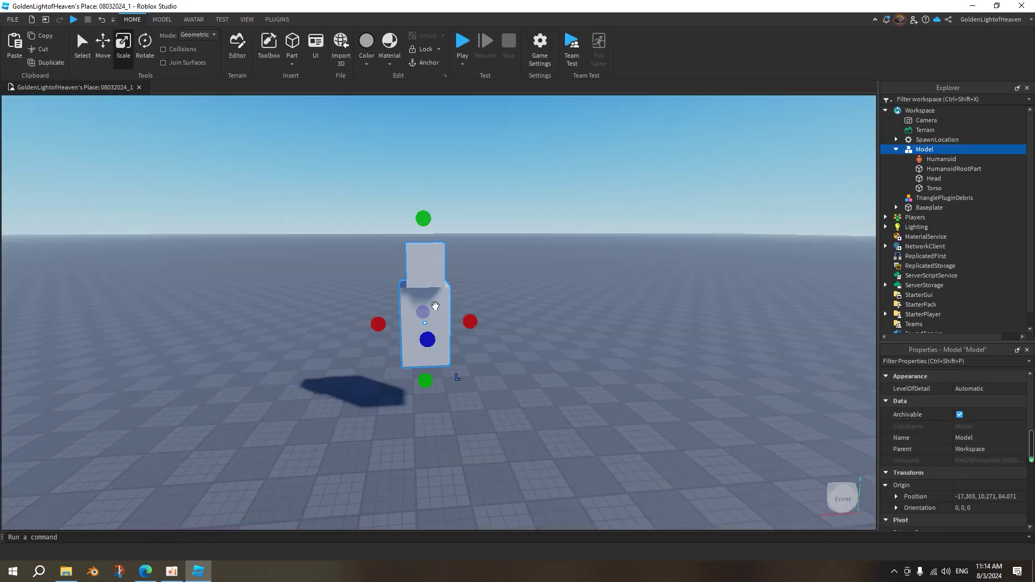
left_click(340, 325)
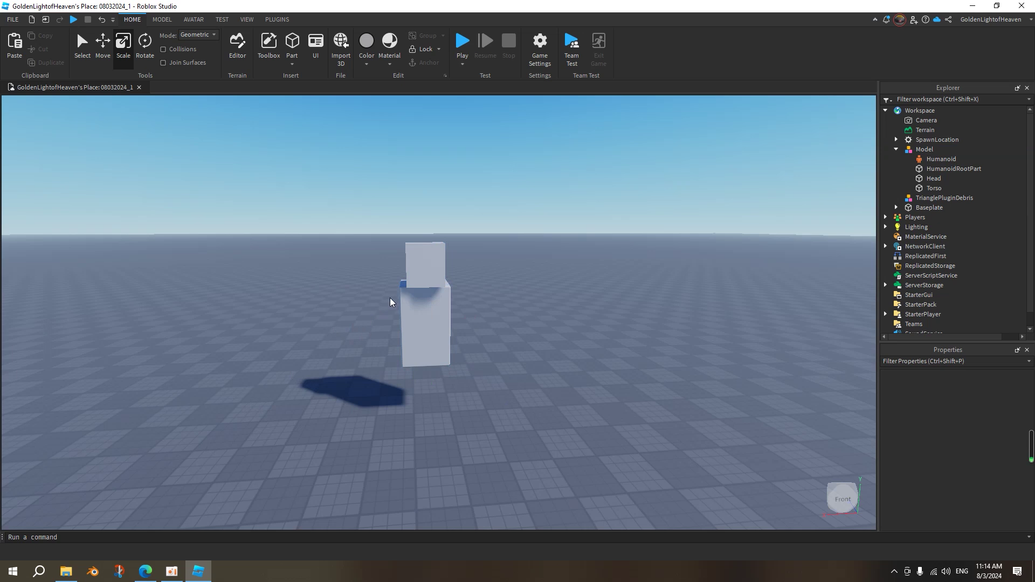
Step: Open the model in RigEdit and create a joint from HumanoidRootPart to Torso
left_click(280, 21)
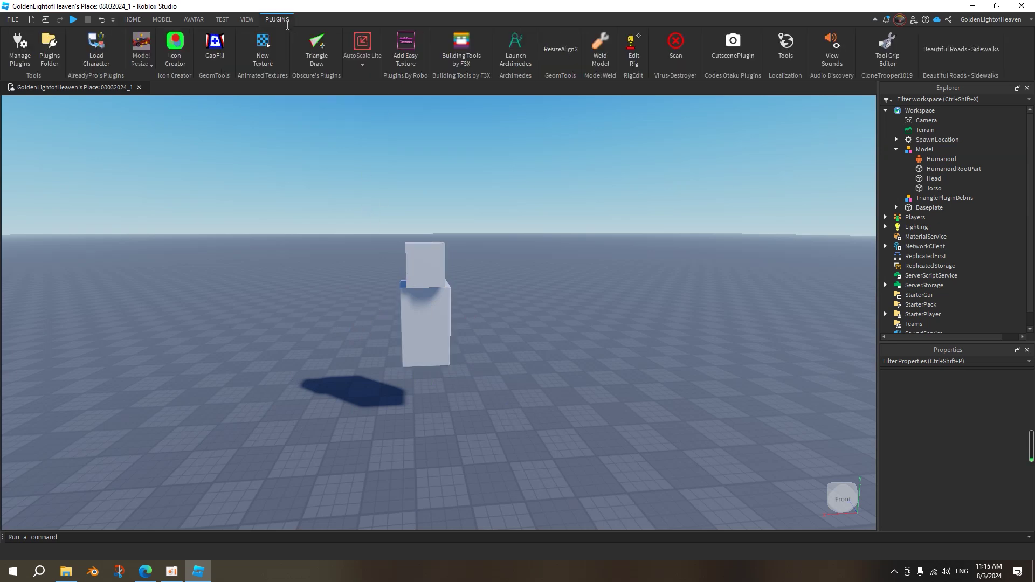
scroll(587, 320, "up", 3)
right_click_drag(586, 320, 503, 289)
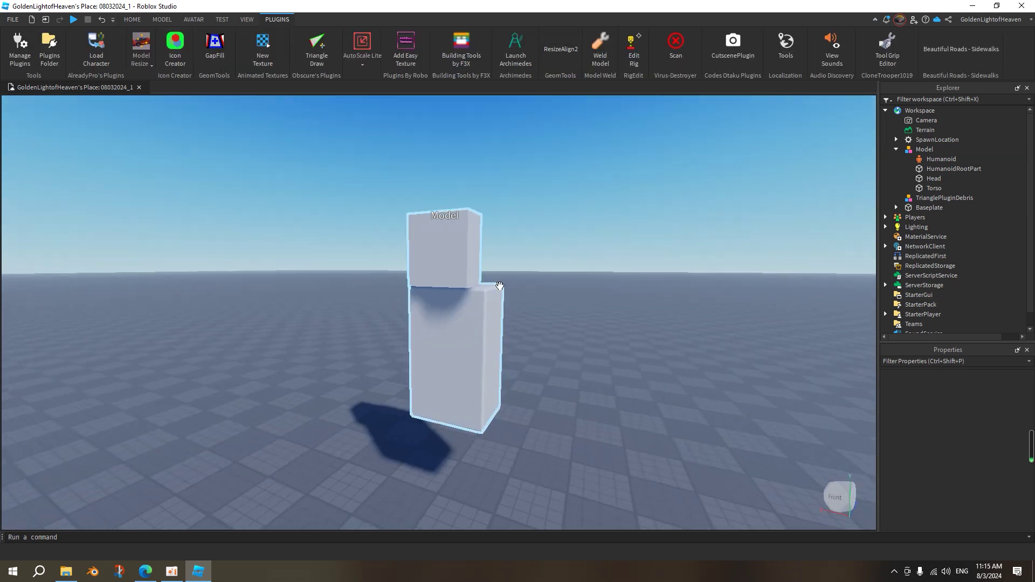
left_click(639, 52)
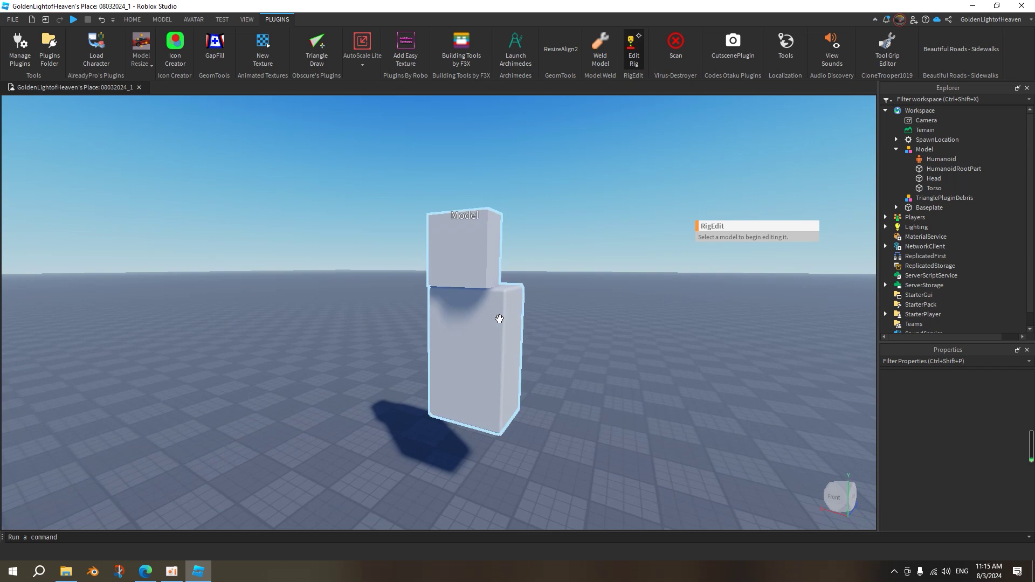
left_click(497, 326)
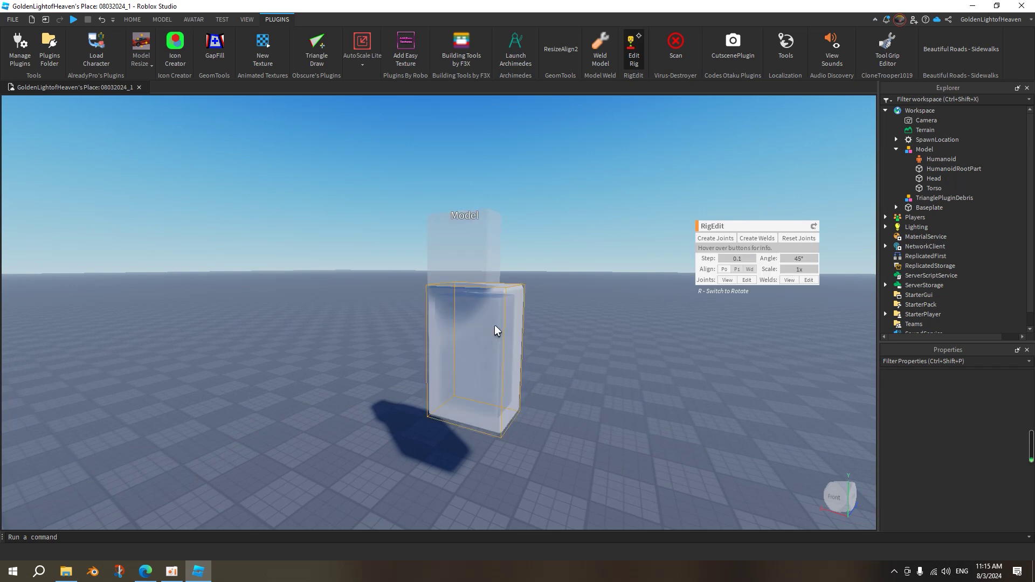
left_click(944, 169)
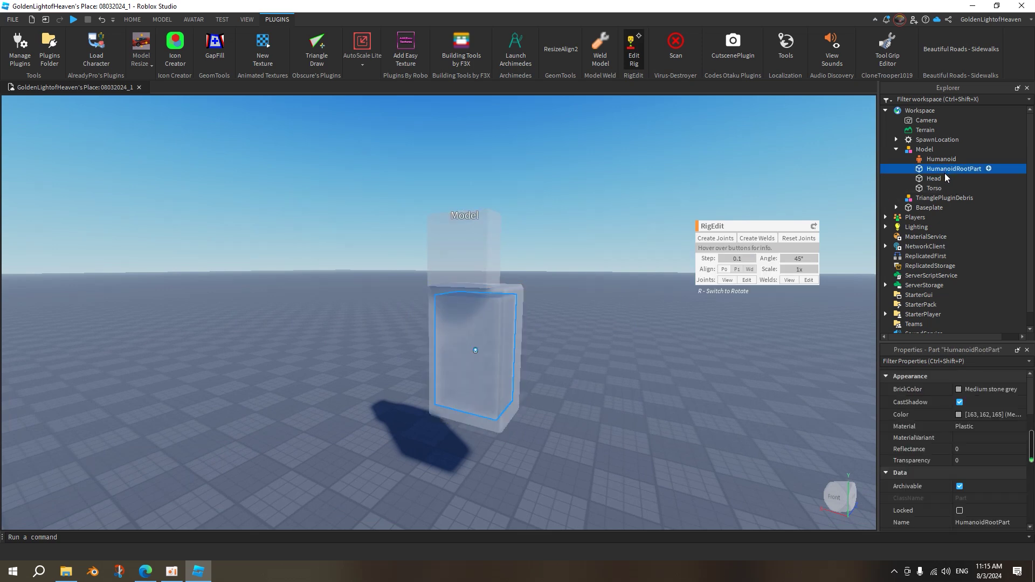
left_click(935, 192, "ctrl")
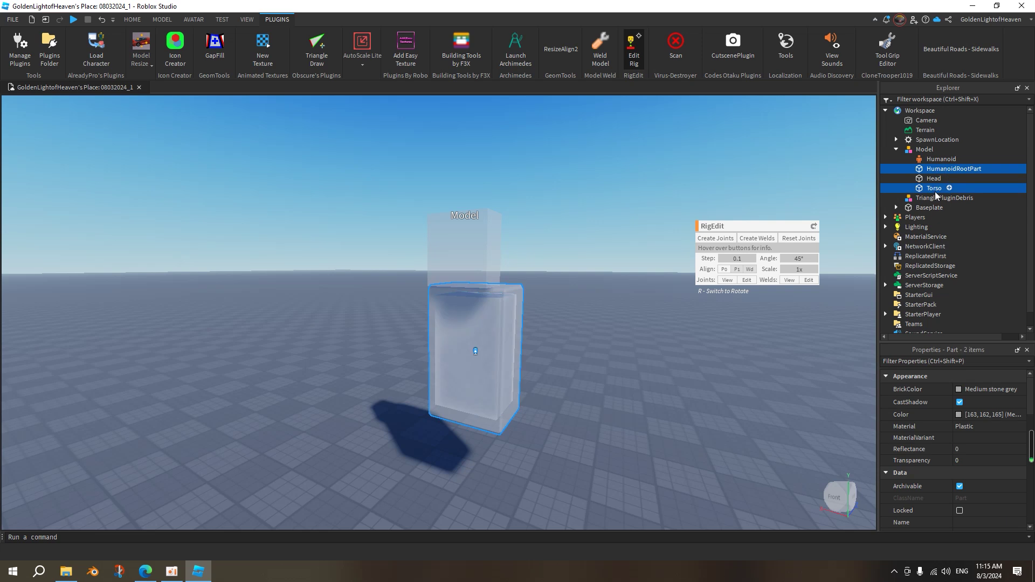
left_click(719, 240)
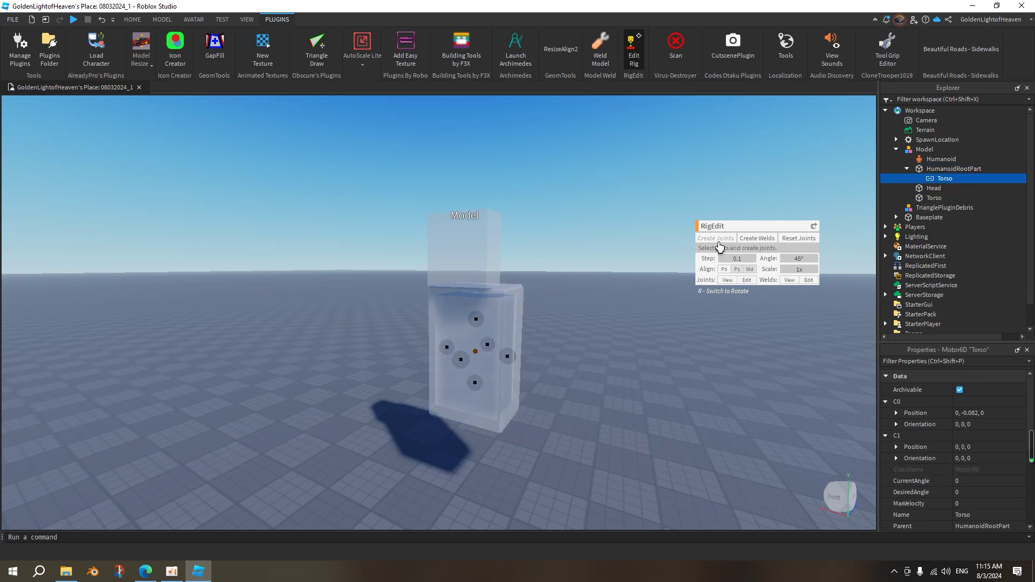
left_click(581, 227)
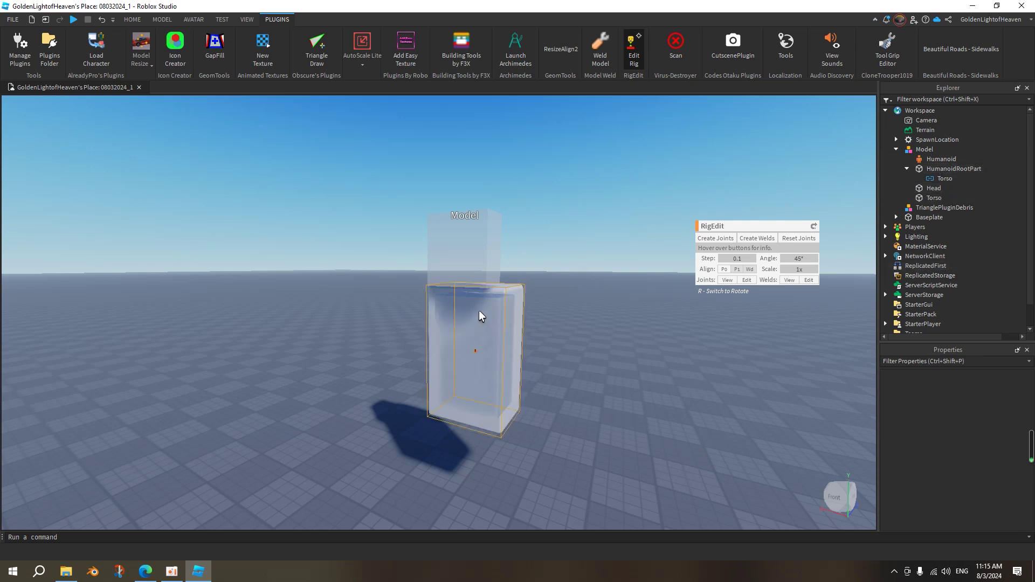
Step: Create a joint from the Torso to the Head
left_click(494, 294)
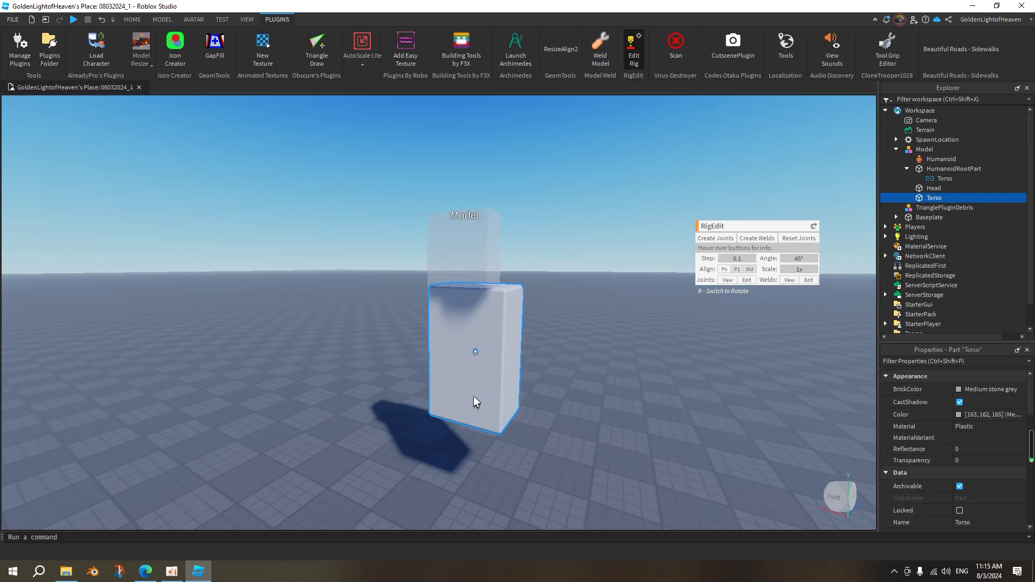
left_click(470, 240, "shift")
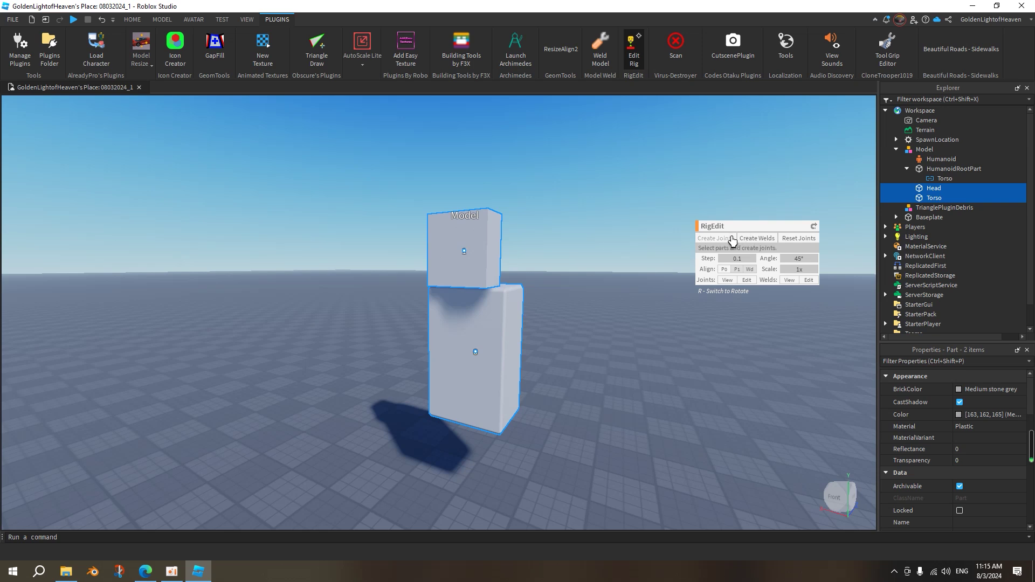
left_click(732, 240)
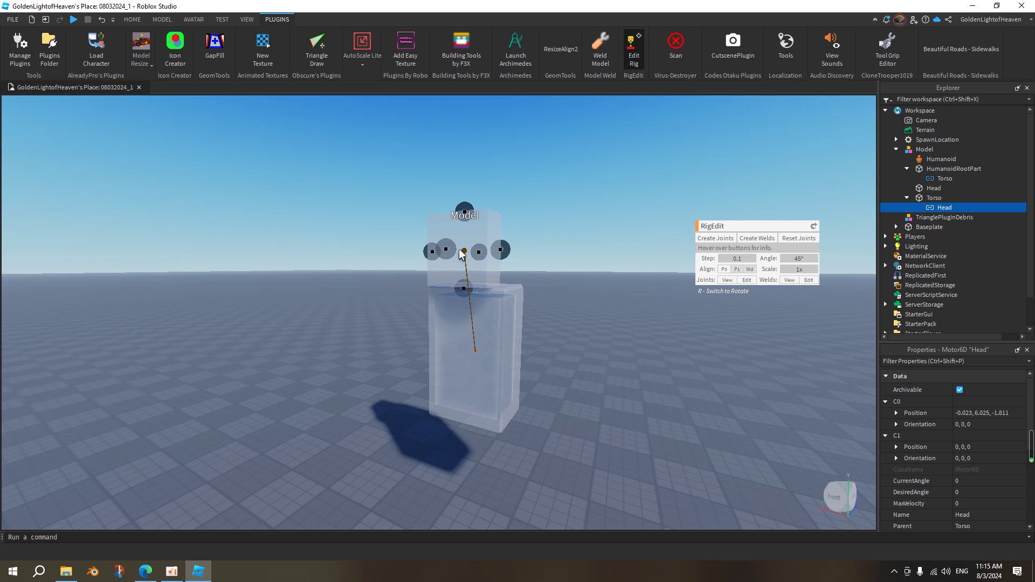
Step: Shift the Head joint's pivot to a C1 position of 0, -0.1, 0 and leave rig editing
left_click_drag(464, 286, 462, 322)
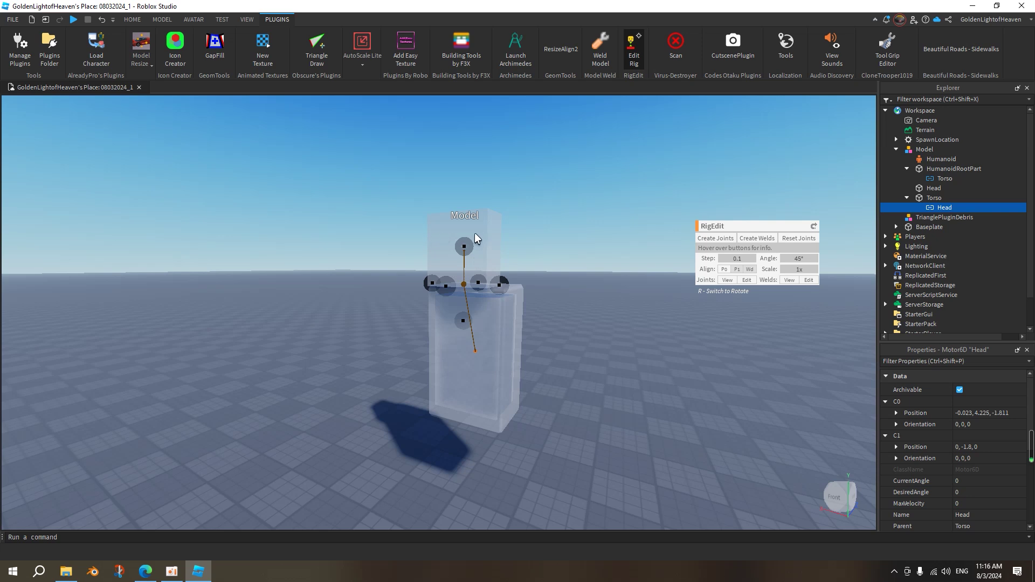
right_click_drag(527, 280, 540, 313)
key("d")
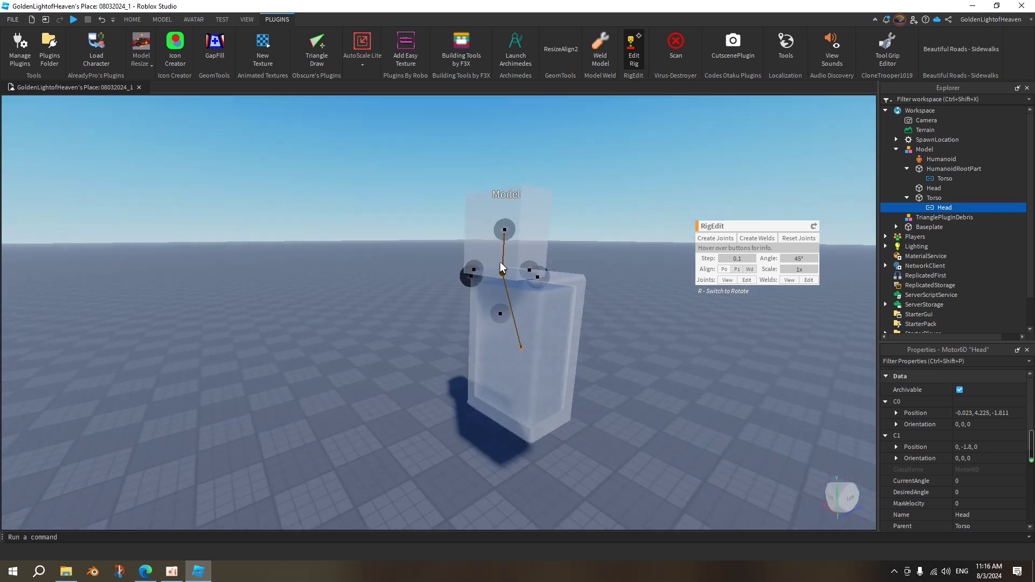
left_click_drag(499, 315, 491, 283)
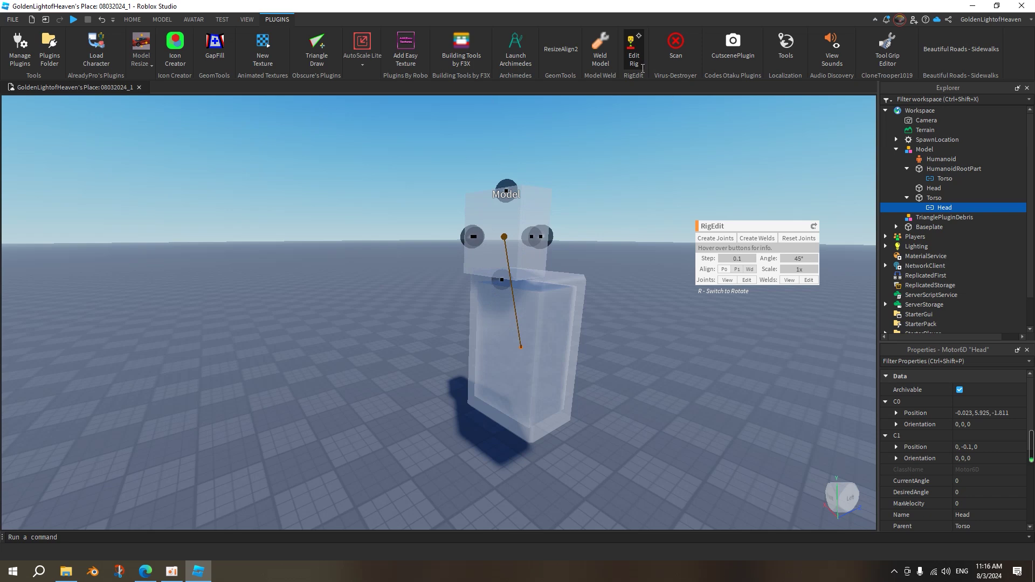
left_click(638, 47)
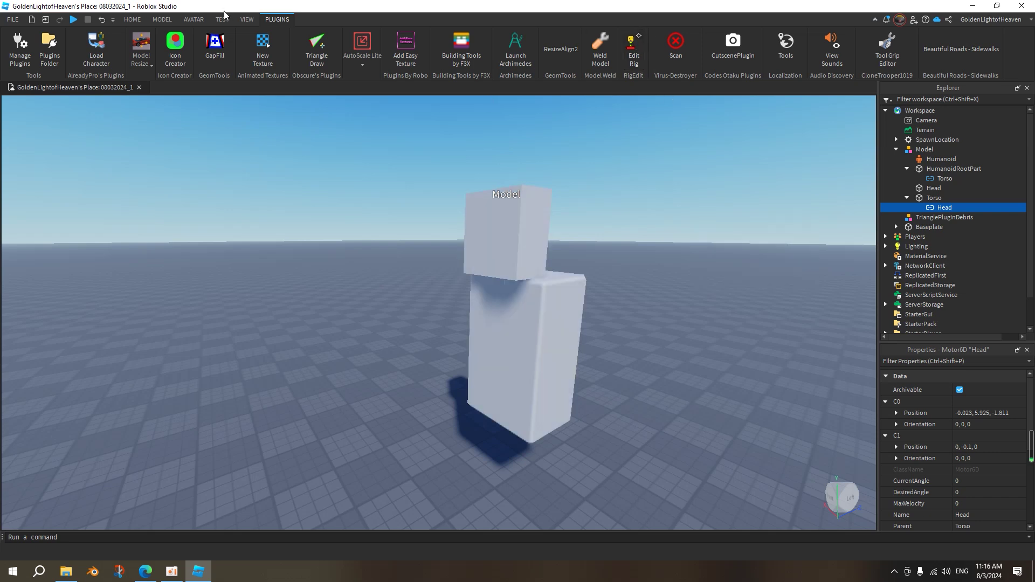
Step: Create an untitled animation clip for the model, try rotating the head, undo the rotation and close the Animation Editor
left_click(194, 20)
left_click(474, 49)
left_click(497, 237)
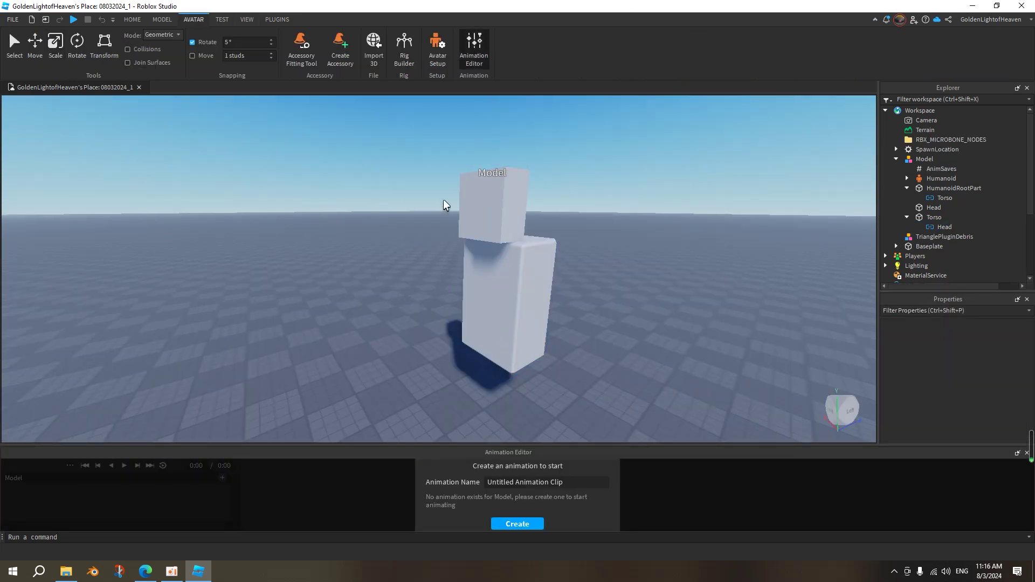
left_click(517, 524)
left_click(499, 175)
left_click_drag(499, 148, 426, 155)
key("ctrl+z")
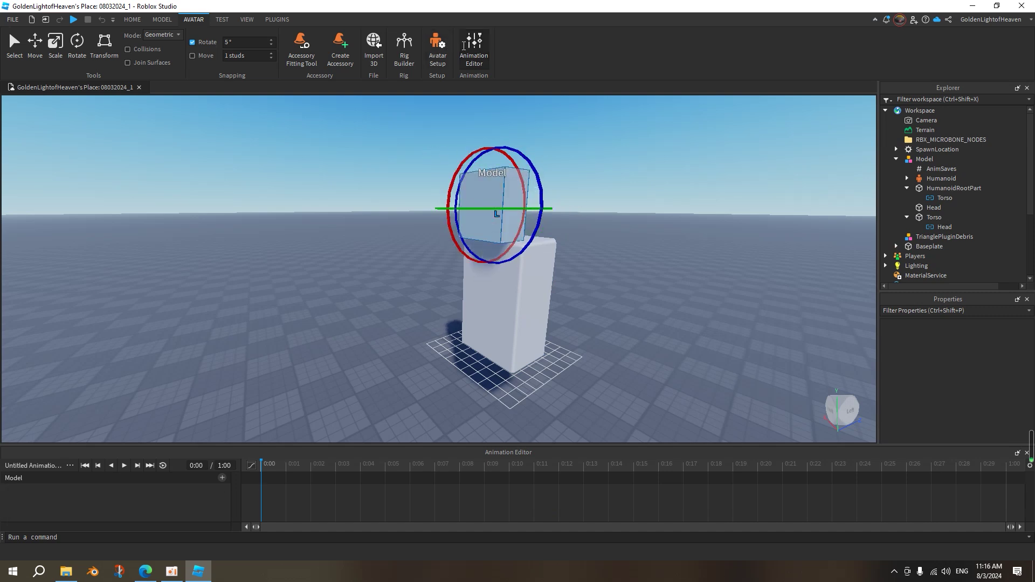
left_click(467, 46)
Step: Reopen the model in RigEdit and move the Head joint down to the neck, to a C1 position of 0, -2.1, 0.4
left_click(277, 19)
left_click(638, 40)
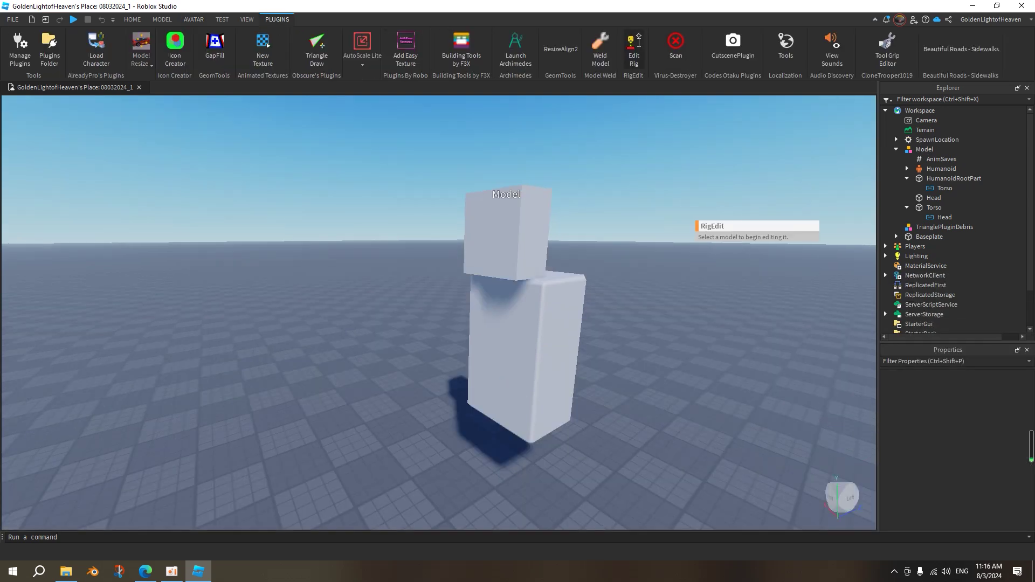
left_click(502, 238)
left_click(517, 190)
left_click_drag(511, 191, 509, 229)
right_click_drag(598, 237, 554, 259)
left_click_drag(557, 259, 575, 261)
left_click_drag(515, 198, 518, 211)
right_click_drag(560, 223, 603, 244)
middle_click_drag(604, 244, 636, 240)
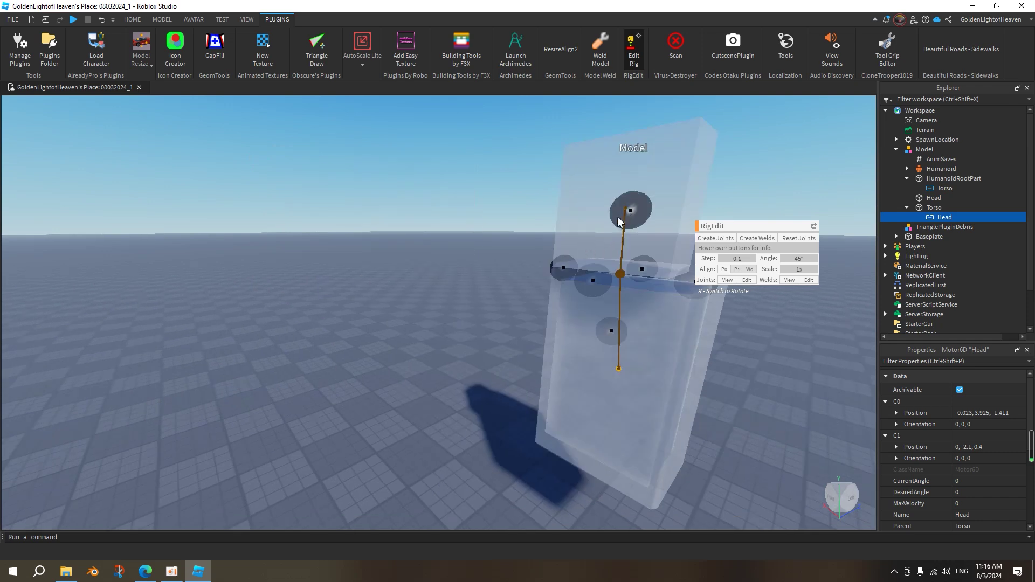
Step: Raise the Head joint to a C1 position of 0, -1.9, 0.4 and leave rig editing
left_click_drag(622, 212, 628, 203)
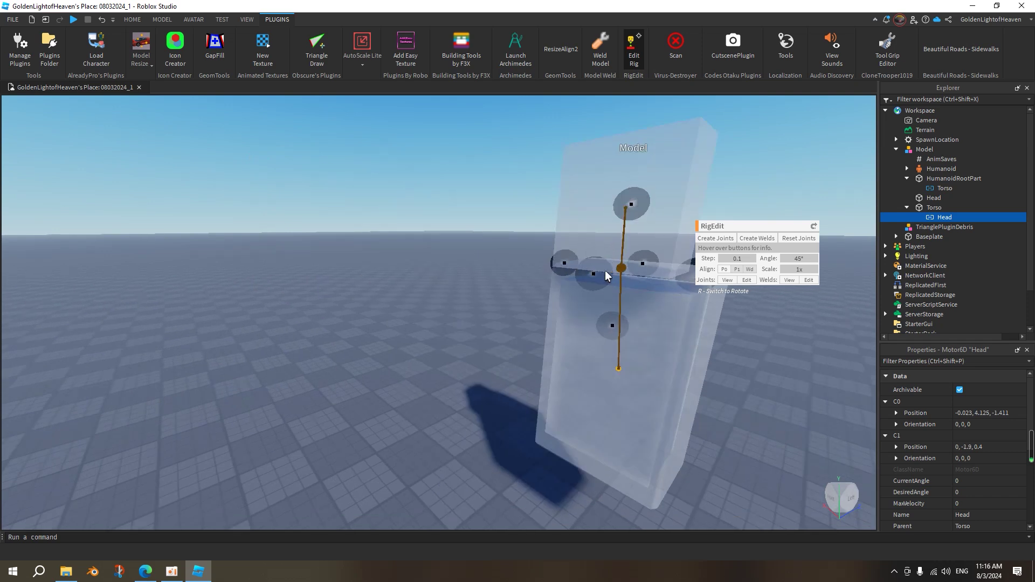
left_click_drag(606, 275, 612, 258)
left_click(635, 44)
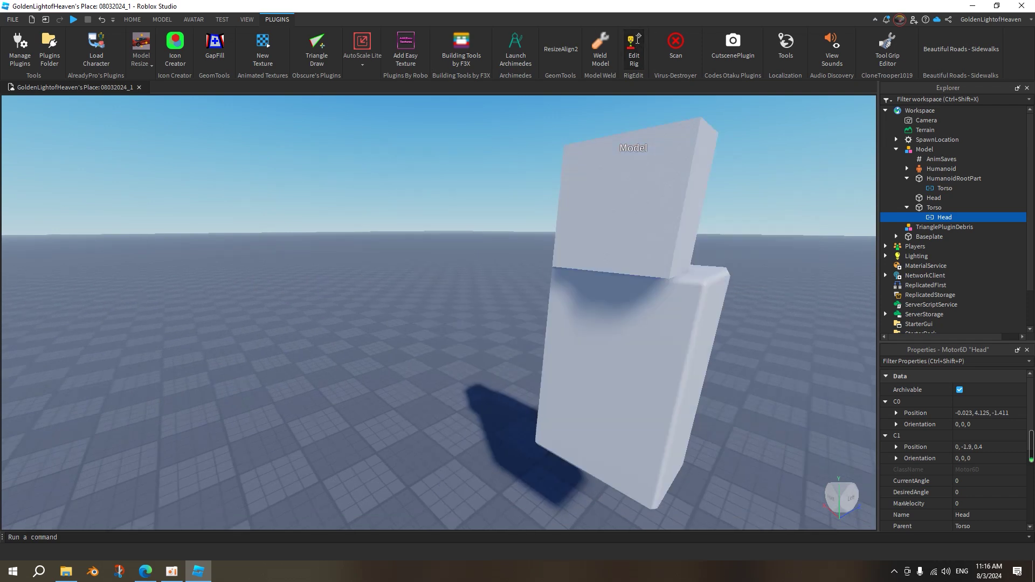
Step: Test the head's rotation about the adjusted neck joint in the Animation Editor and close the editor
left_click(191, 19)
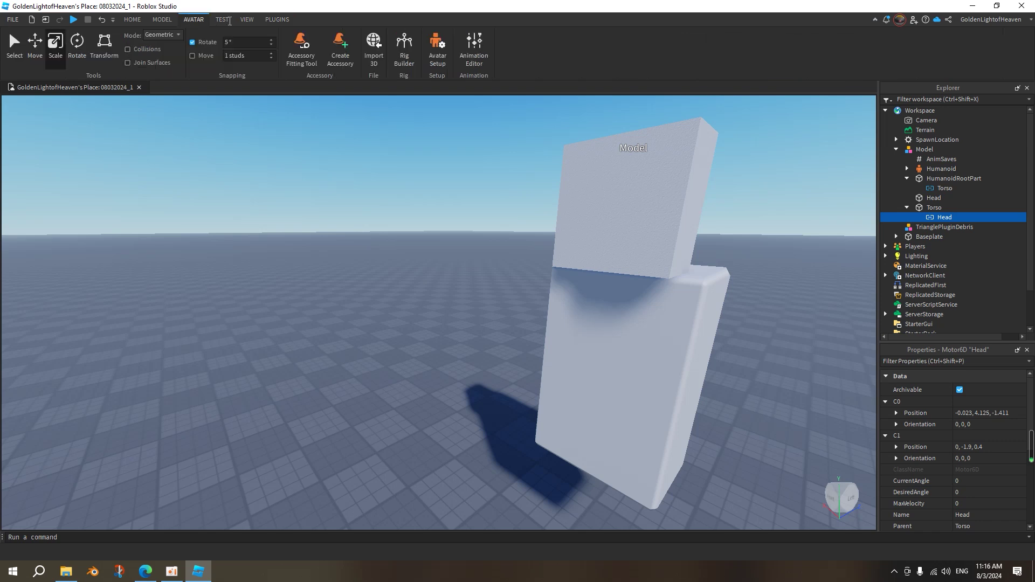
left_click(473, 51)
left_click(583, 179)
left_click_drag(642, 186, 595, 153)
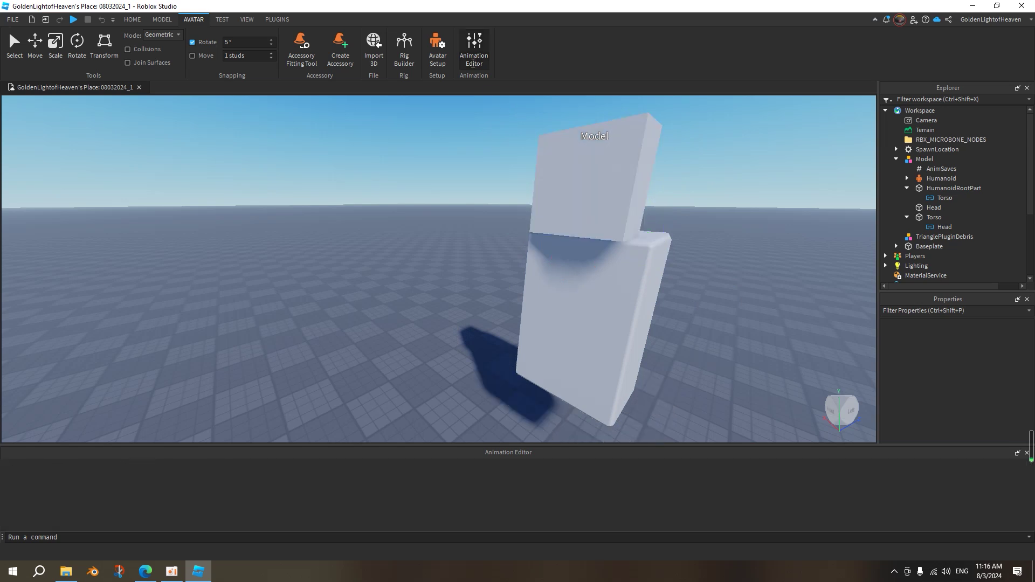
left_click(474, 58)
Step: Collapse Torso and HumanoidRootPart in the model's hierarchy
mouse_move(547, 315)
right_mouse_down()
mouse_move(668, 337)
mouse_move(546, 315)
right_mouse_up()
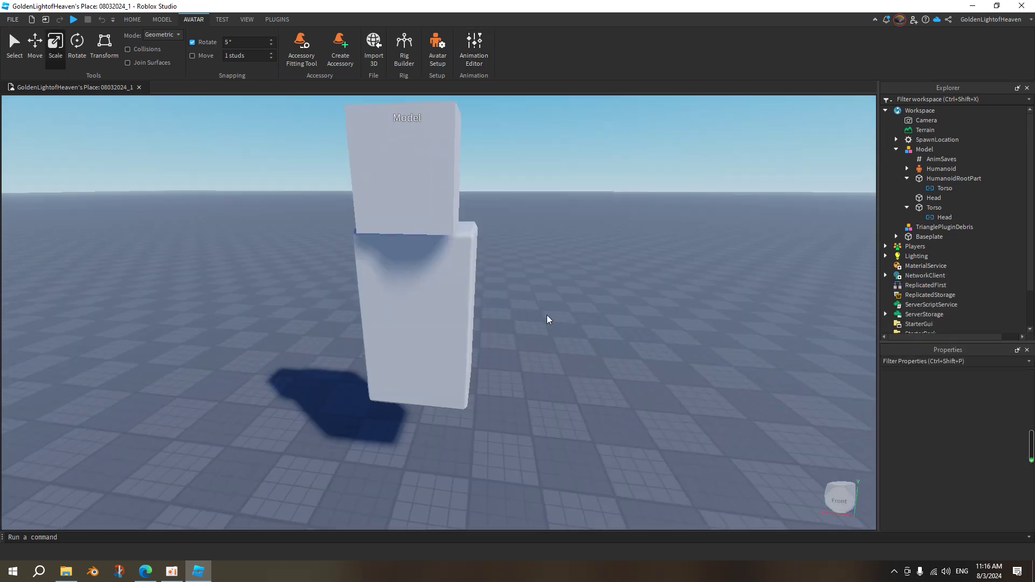
left_click(907, 207)
left_click(907, 178)
key("a")
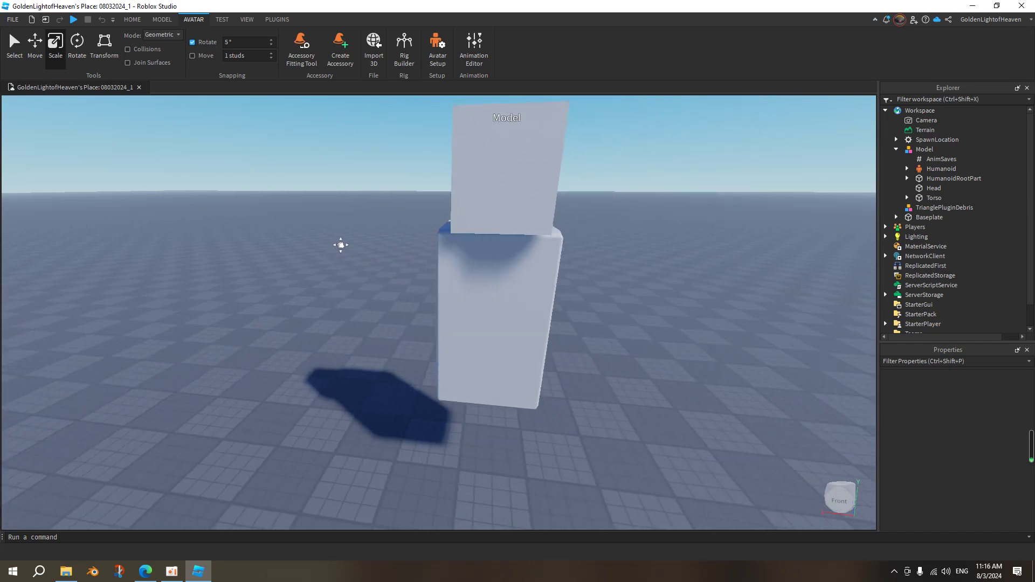
Step: Insert a new Part into the model and rotate it upright
left_click(940, 150)
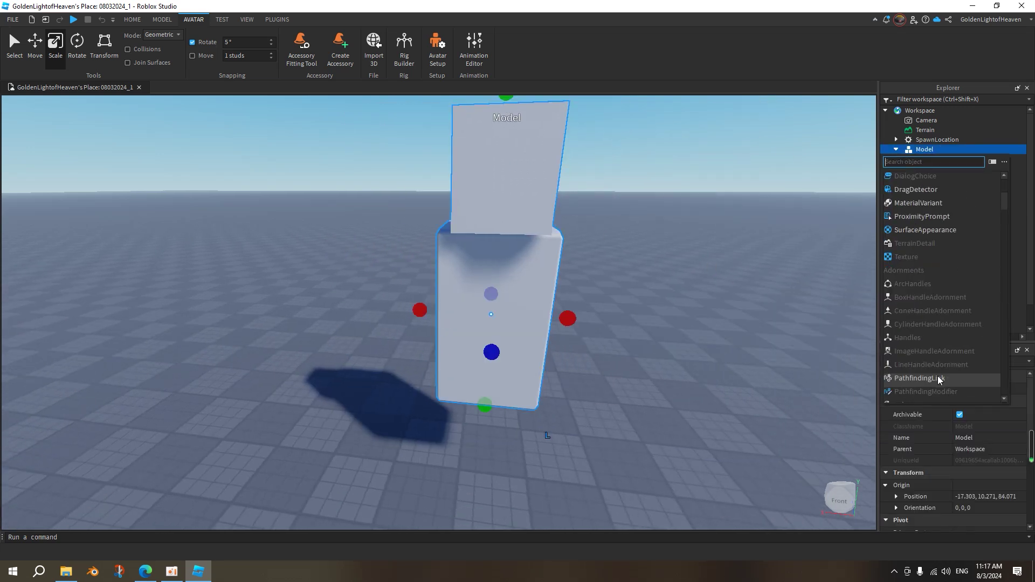
type("p")
left_click(908, 177)
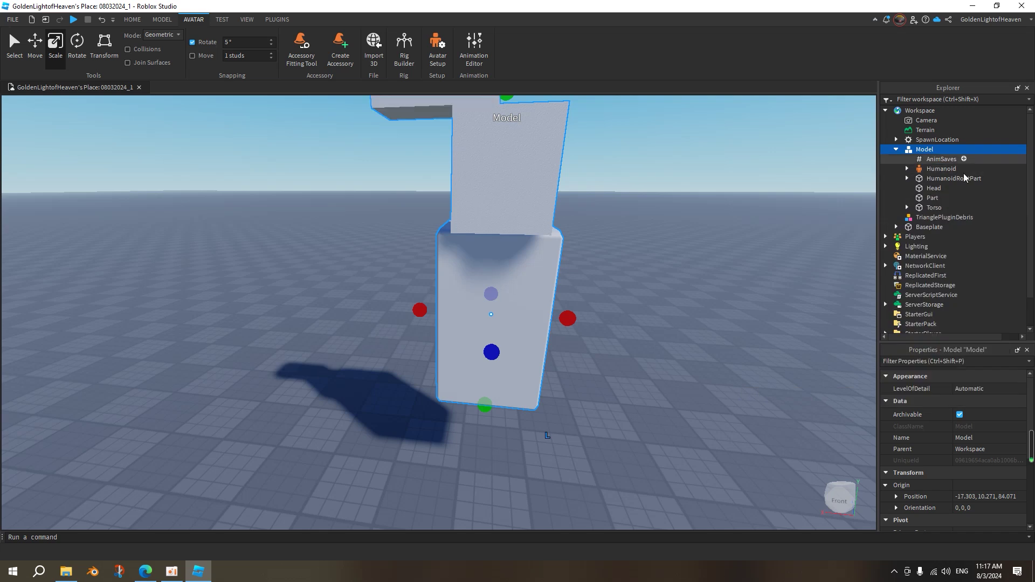
left_click(916, 201)
scroll(549, 216, "down", 4)
scroll(548, 216, "up", 2)
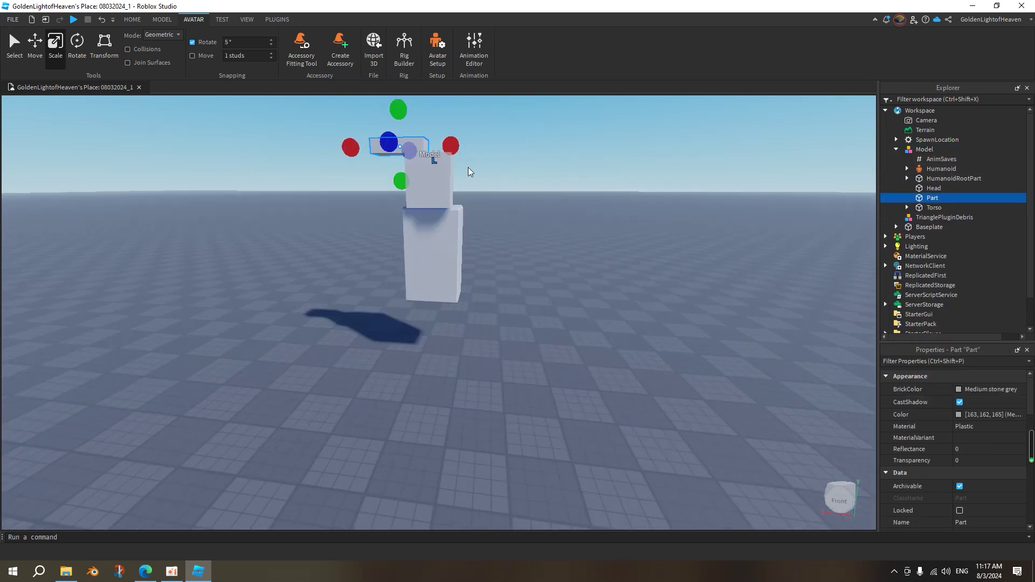
left_click(77, 48)
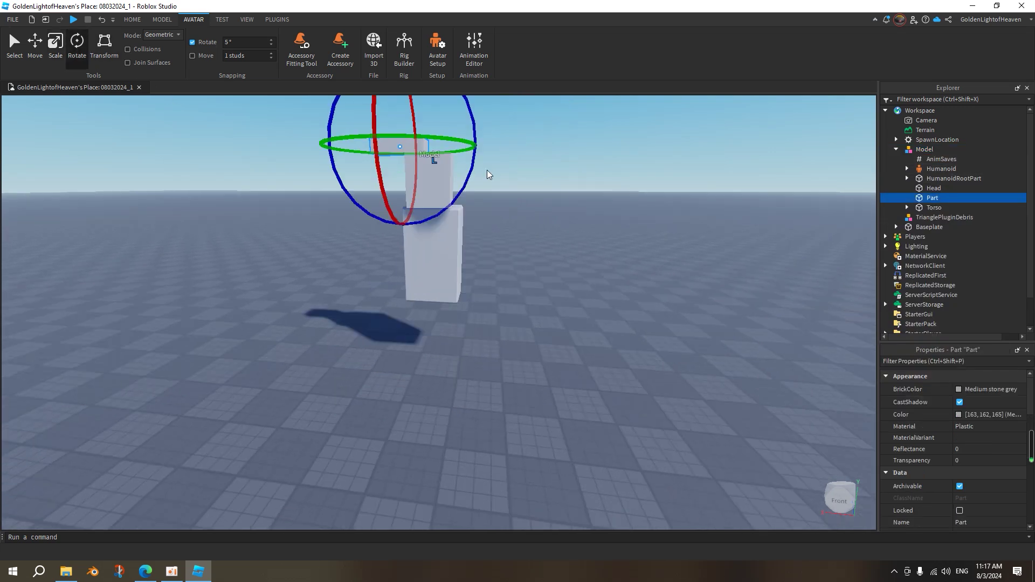
left_click_drag(473, 173, 378, 239)
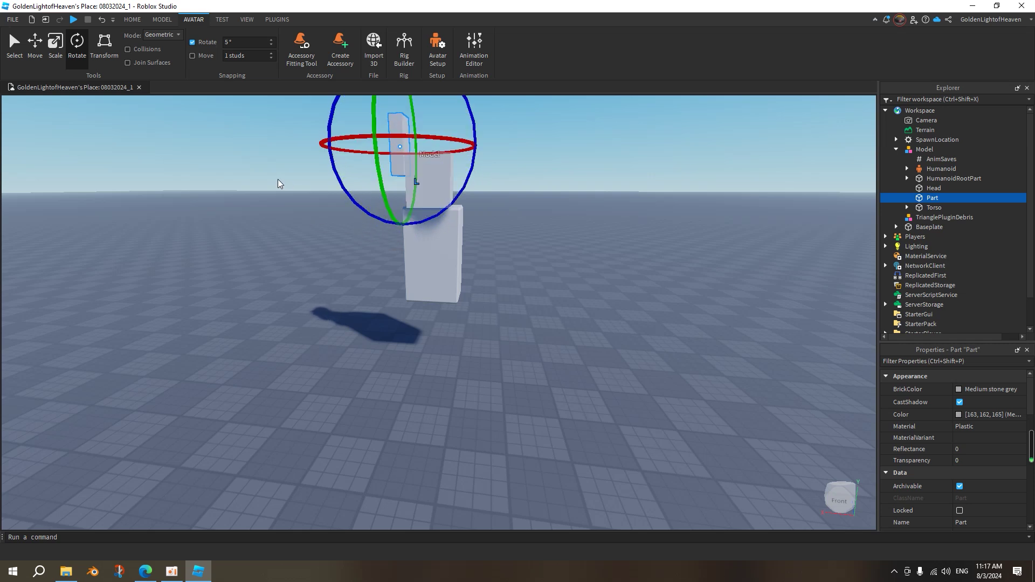
Step: Move the upright part down beside the torso until it sits flush against the torso's side
left_click(34, 46)
left_click_drag(398, 162, 452, 276)
scroll(454, 249, "up", 3)
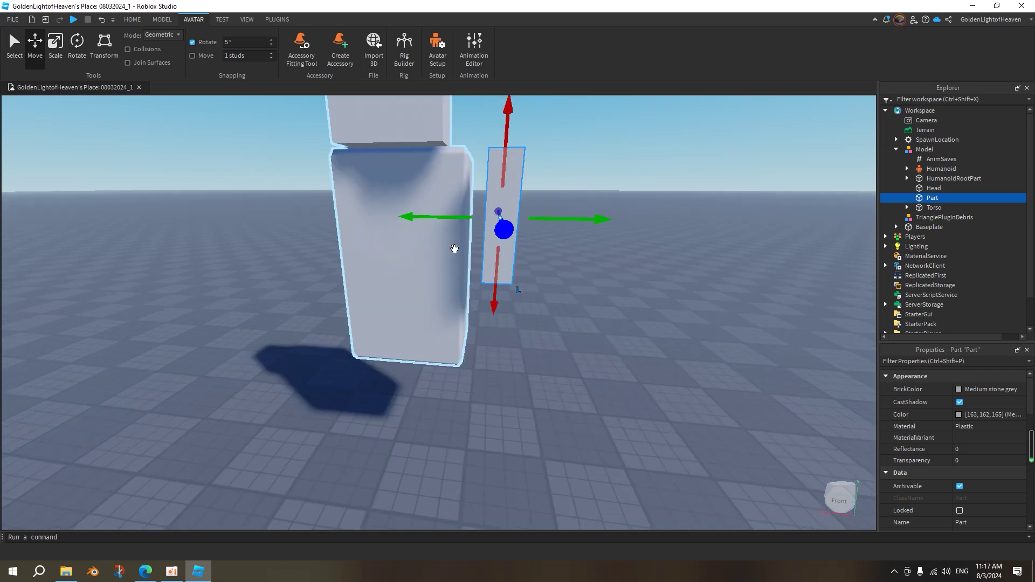
middle_click_drag(449, 249, 448, 261)
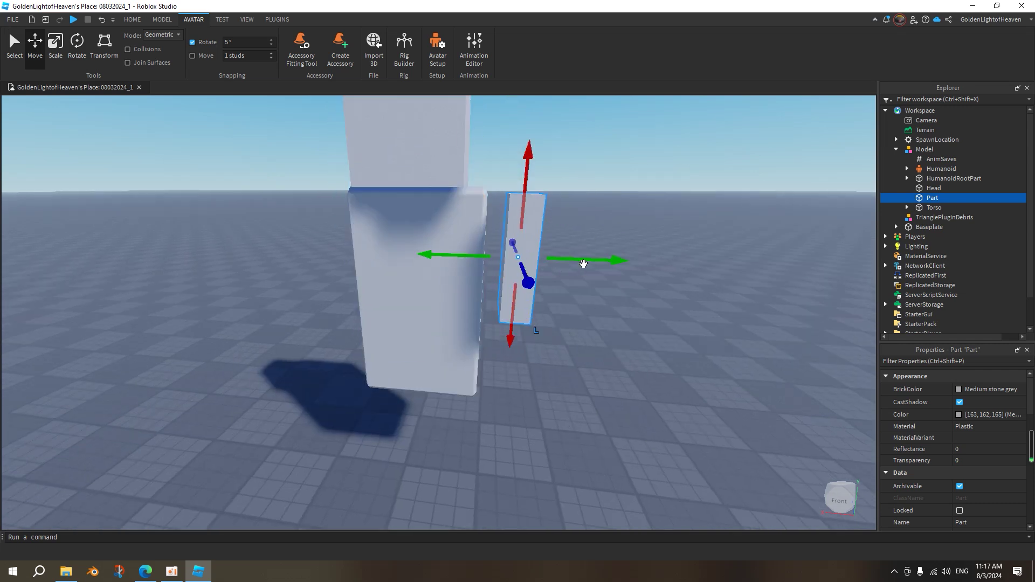
left_click_drag(583, 265, 561, 260)
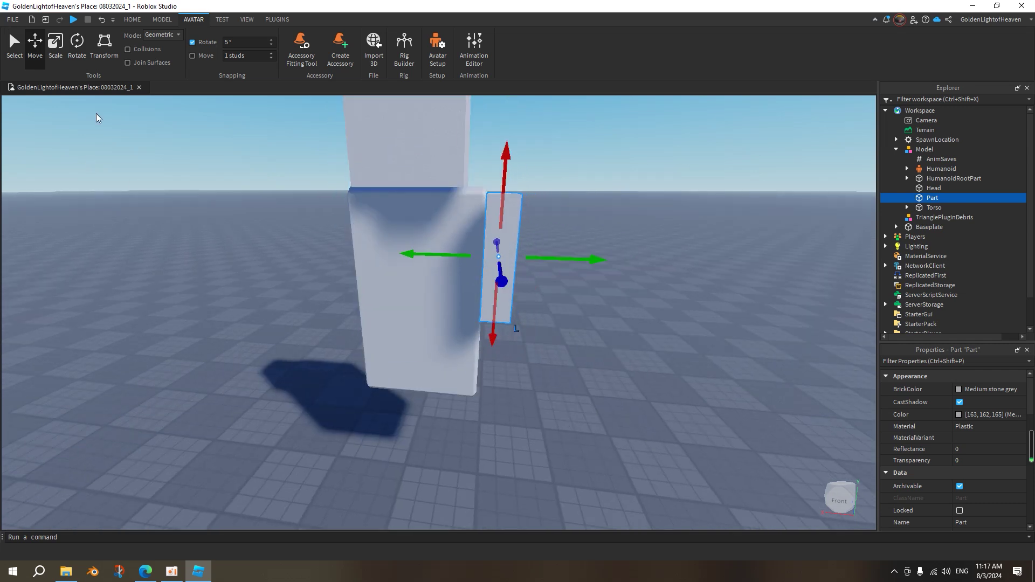
Step: Tilt the arm part outward from the shoulder and place a duplicate end to end below it as the forearm
left_click(86, 48)
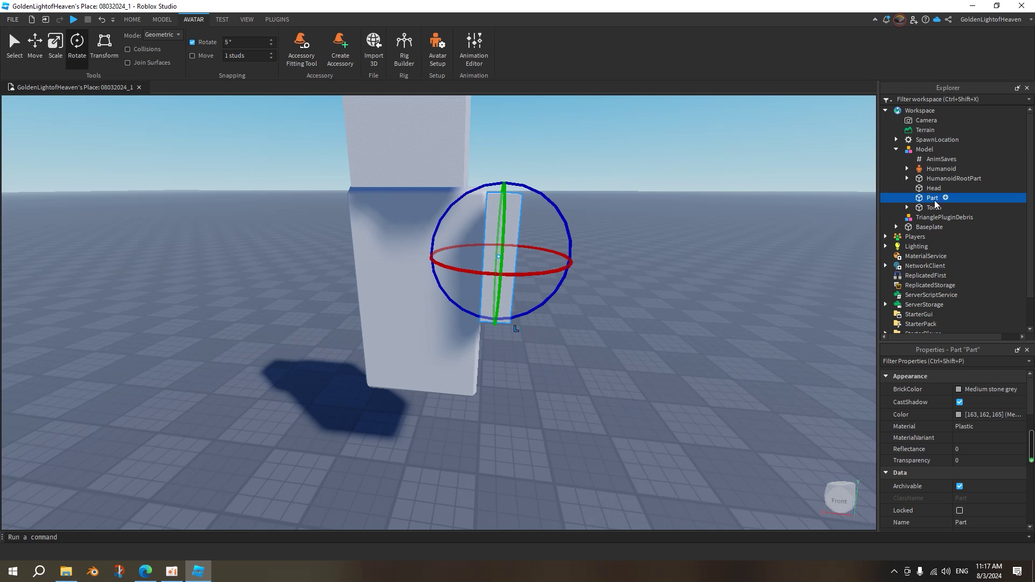
left_click_drag(569, 281, 557, 202)
left_click(34, 46)
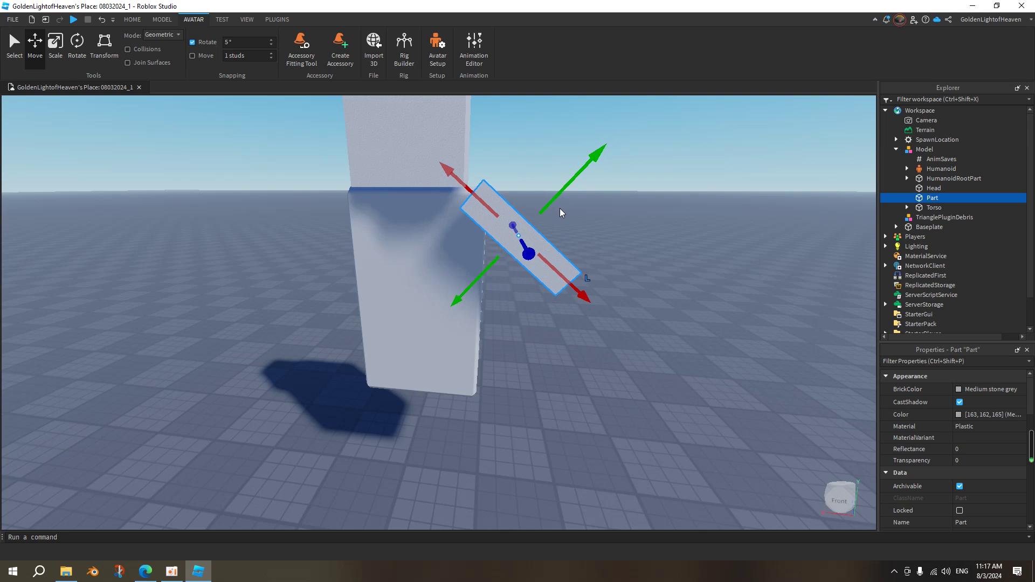
key("ctrl+d")
left_click_drag(579, 291, 674, 358)
Step: Duplicate both arm segments, move the copies to the torso's other side and rotate them to slope the opposite way
left_click(936, 199, "ctrl")
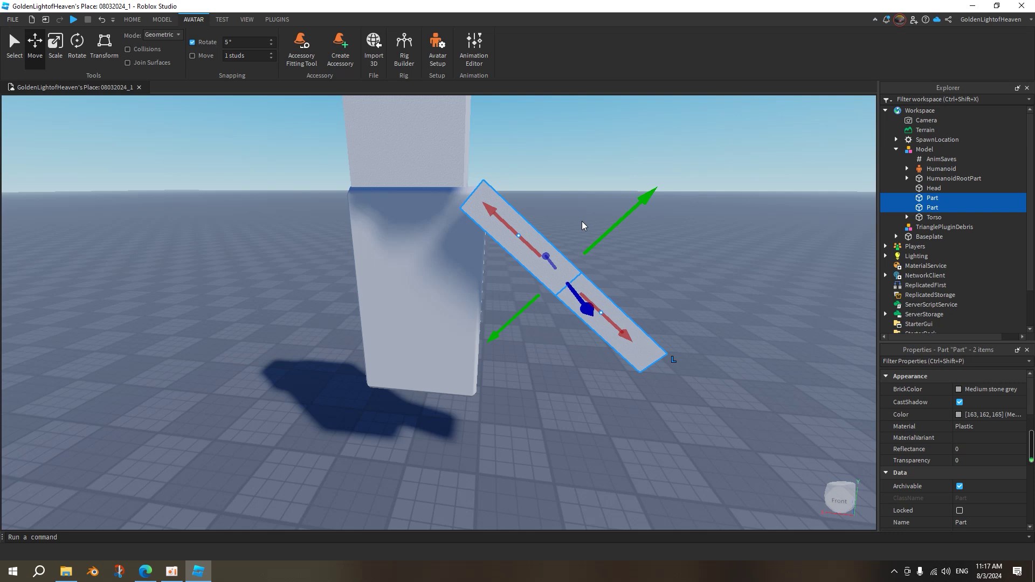
key("ctrl+d")
left_click_drag(540, 300, 384, 306)
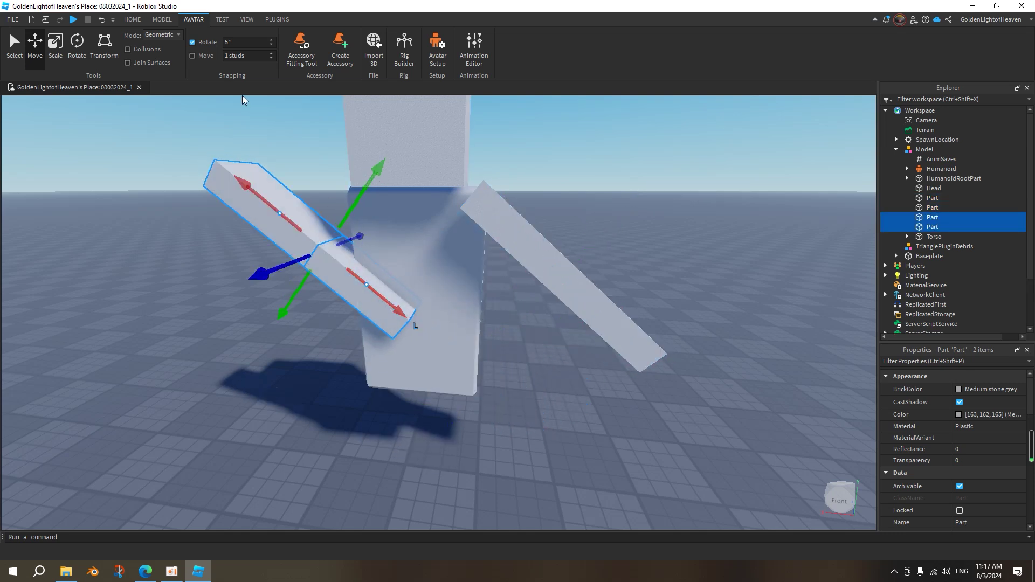
left_click(76, 49)
left_click_drag(390, 232, 357, 346)
Step: Position the copied arm so its upper end meets the torso's opposite shoulder
key("ctrl+2")
left_click_drag(366, 290, 316, 333)
left_click_drag(231, 247, 217, 235)
left_click_drag(312, 205, 329, 184)
left_click_drag(318, 300, 339, 319)
key("a")
key("e")
right_click_drag(354, 332, 376, 318)
left_click_drag(375, 425, 368, 414)
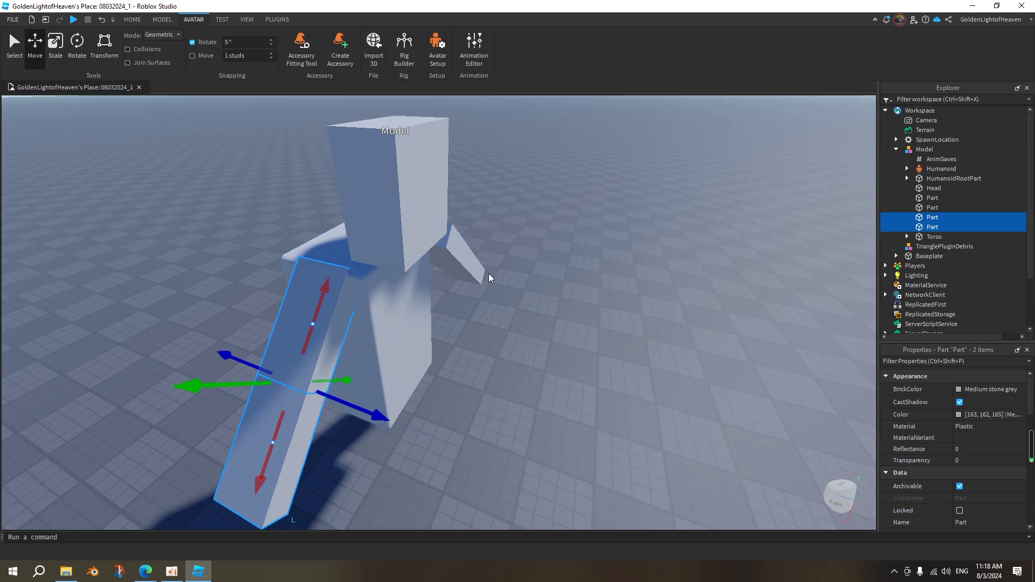
Step: Shift both segments of the original arm to line up with the torso's shoulder
left_click(937, 199)
left_click(933, 209, "ctrl")
middle_click_drag(803, 305, 619, 364)
left_click_drag(313, 351, 284, 341)
right_click_drag(344, 367, 350, 359)
key("q")
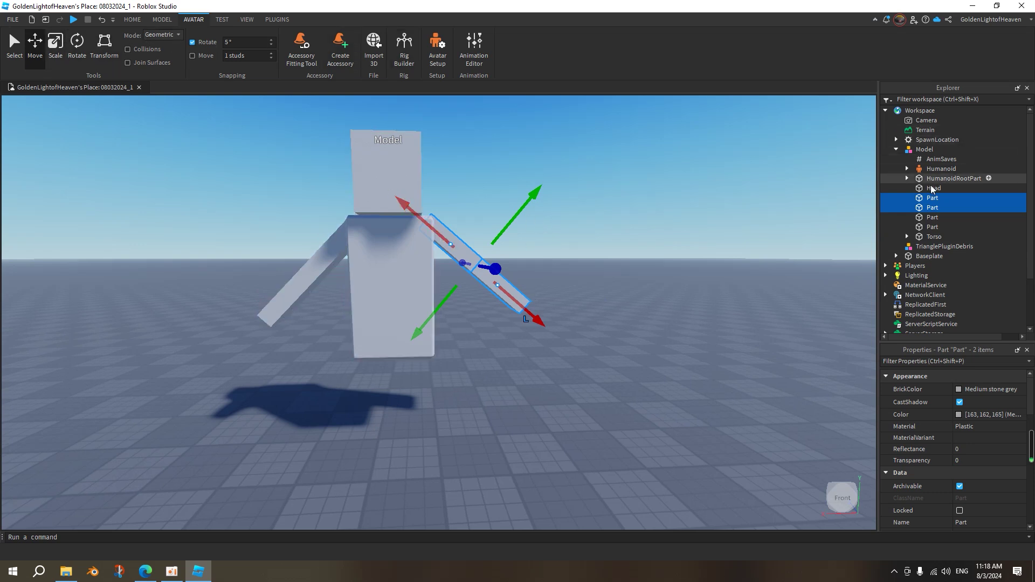
Step: Insert another Part into the model and position it beneath the torso as the first leg
left_click(947, 149)
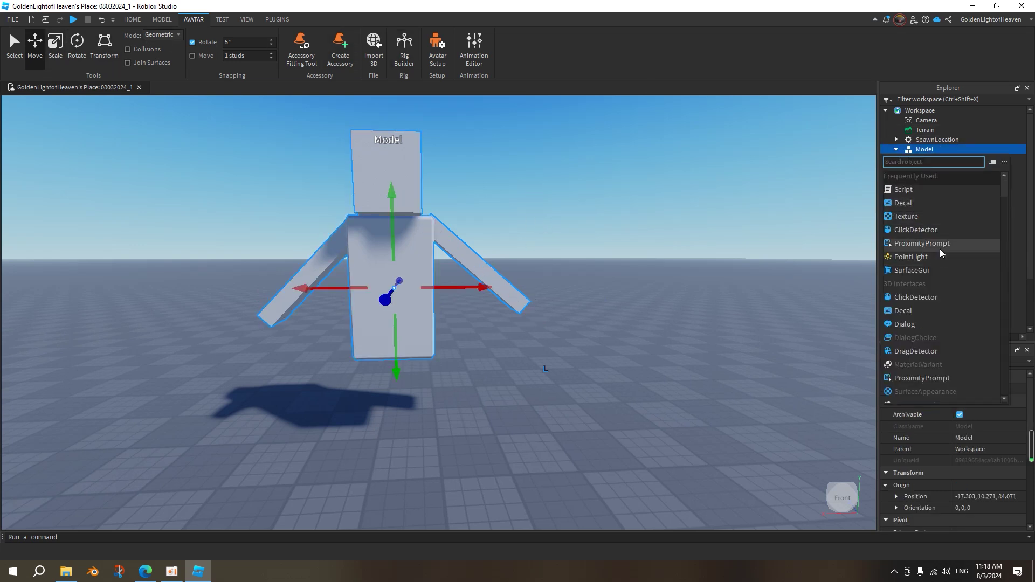
type("p")
left_click(915, 188)
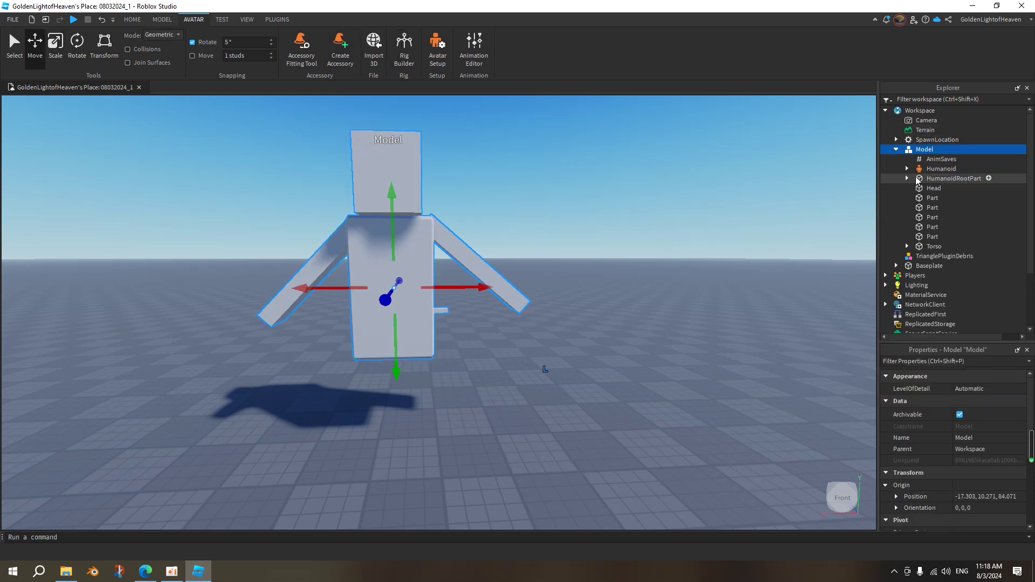
left_click(932, 236)
key("f")
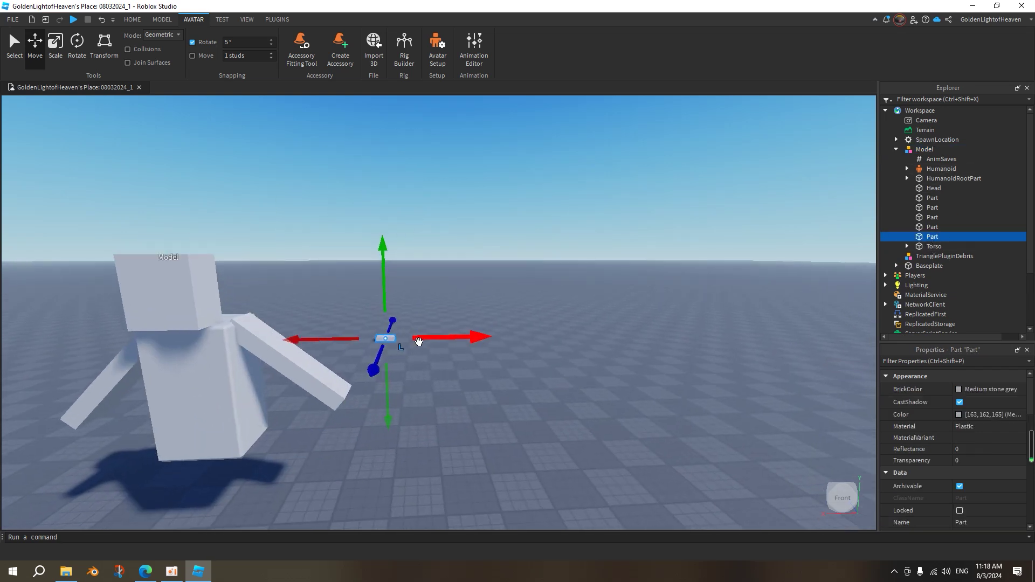
left_click_drag(374, 370, 240, 502)
middle_click_drag(240, 502, 277, 466)
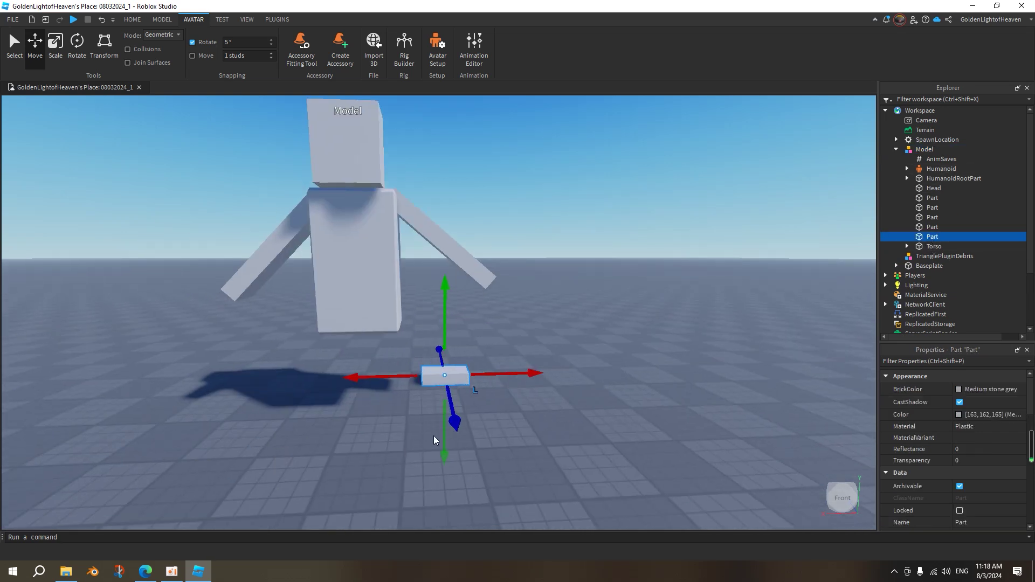
left_click_drag(454, 423, 456, 436)
left_click_drag(531, 387, 416, 391)
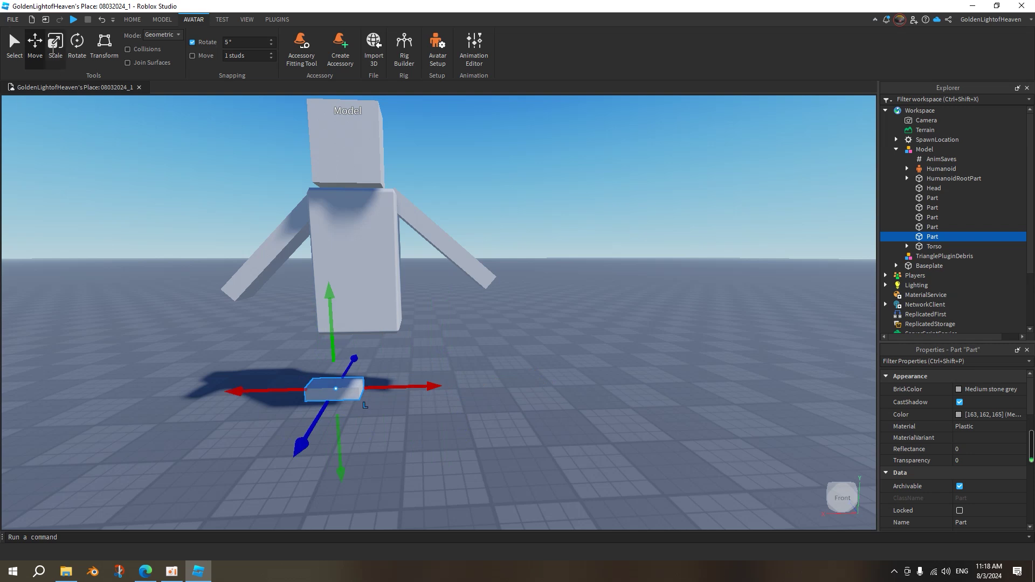
Step: Scale the leg part taller toward the torso and make it narrower
left_click(56, 48)
left_click_drag(337, 369, 341, 302)
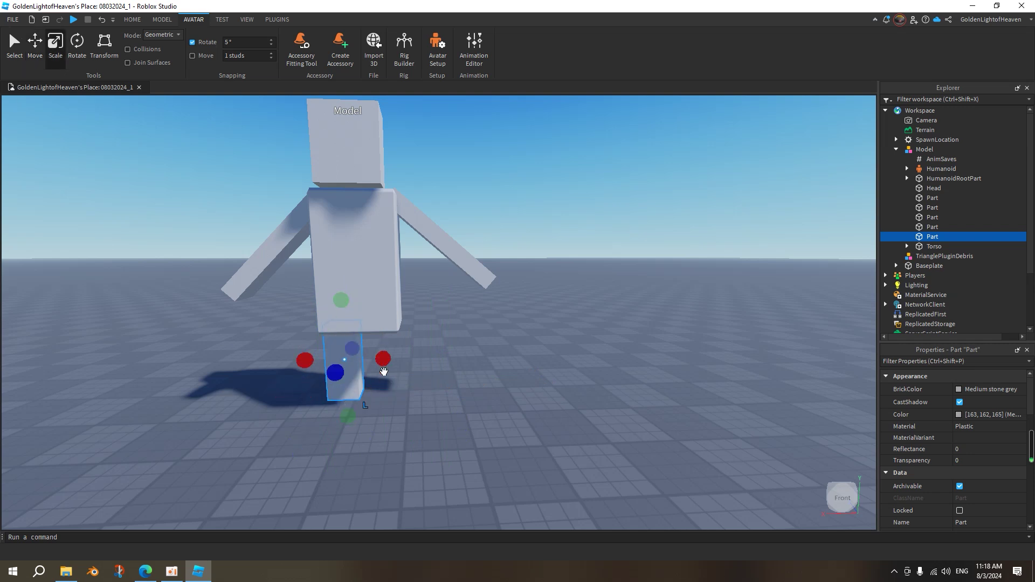
left_click_drag(383, 362, 373, 363)
right_click_drag(323, 403, 369, 402)
key("a")
key("a")
middle_click_drag(368, 402, 401, 377)
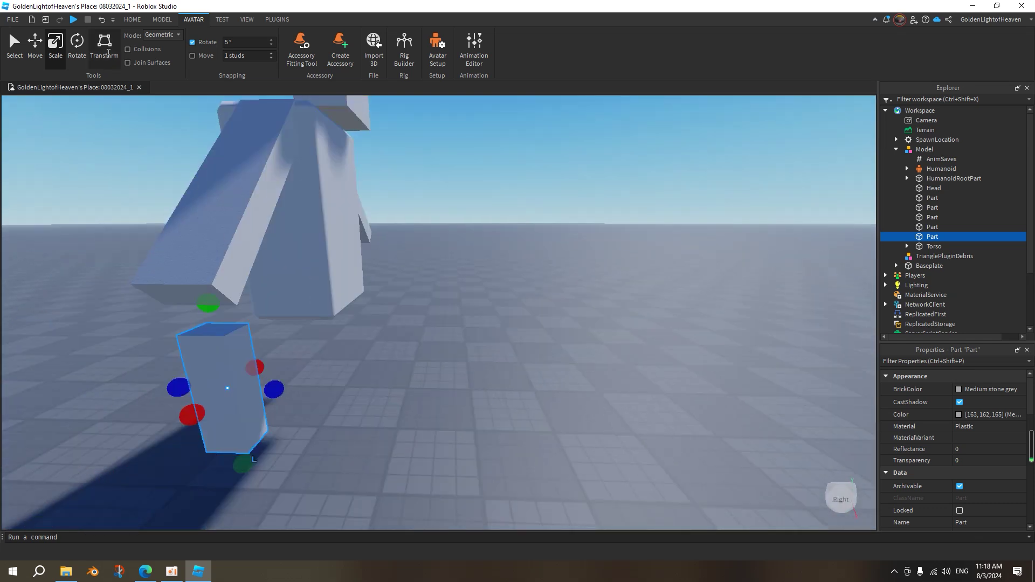
Step: Move the leg part back under the torso, in line with the body's depth
left_click(34, 50)
left_click_drag(305, 396, 389, 410)
right_click_drag(372, 407, 388, 327)
left_click_drag(388, 327, 408, 326)
Step: Extend the leg's upper end into the torso and slim its sides into a thin leg
key("ctrl+3")
left_click_drag(310, 206, 308, 180)
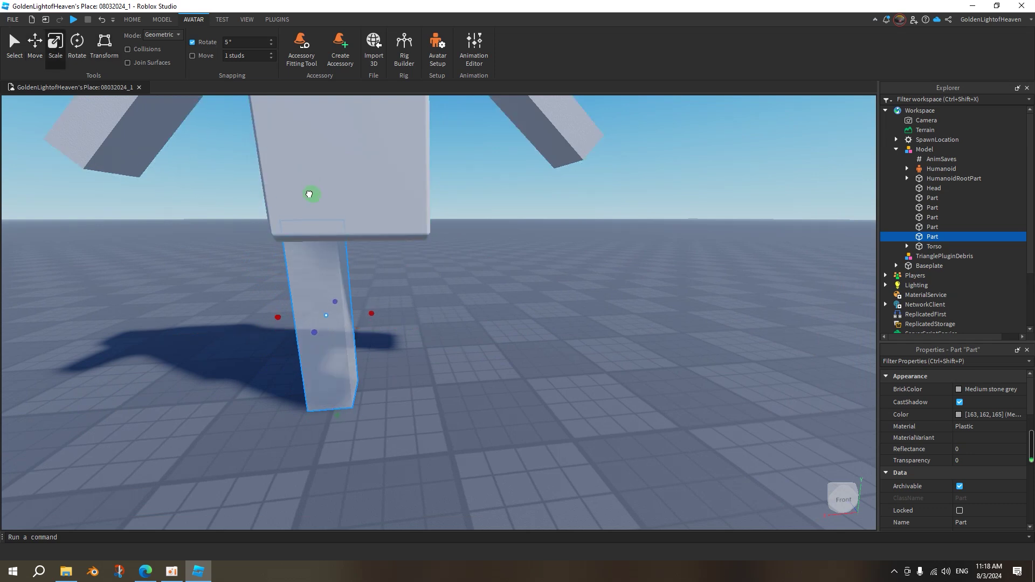
left_click_drag(371, 314, 357, 314)
left_click_drag(278, 317, 301, 316)
right_click_drag(435, 354, 390, 363)
left_click_drag(226, 356, 268, 375)
mouse_move(268, 375)
right_mouse_down()
mouse_move(284, 381)
mouse_move(273, 380)
right_mouse_up()
key("a")
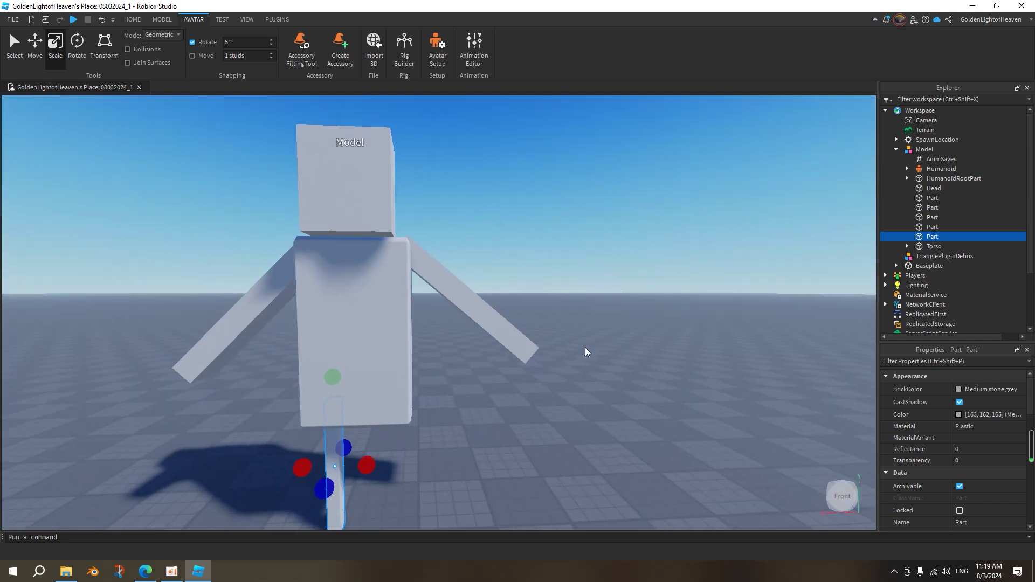
Step: Duplicate the leg and move the copy sideways under the other half of the torso
key("ctrl+d")
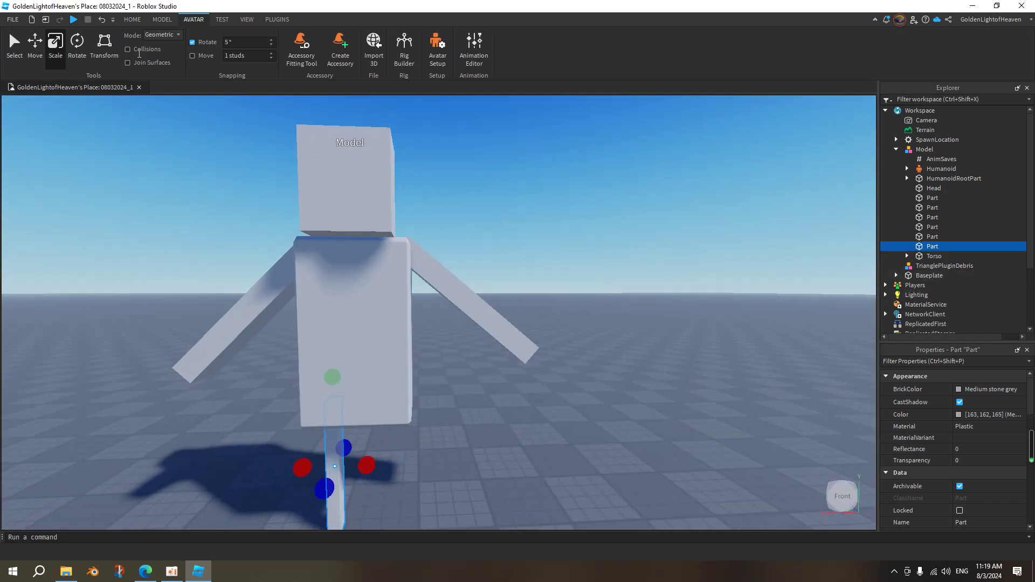
left_click(35, 46)
left_click_drag(390, 463, 437, 467)
middle_click_drag(380, 461, 455, 434)
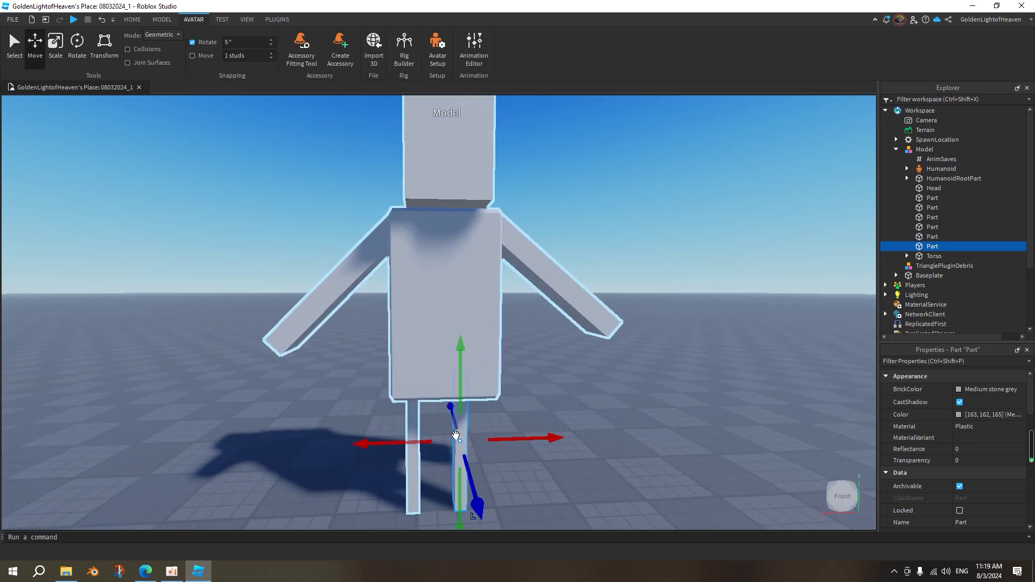
right_click_drag(456, 435, 445, 425)
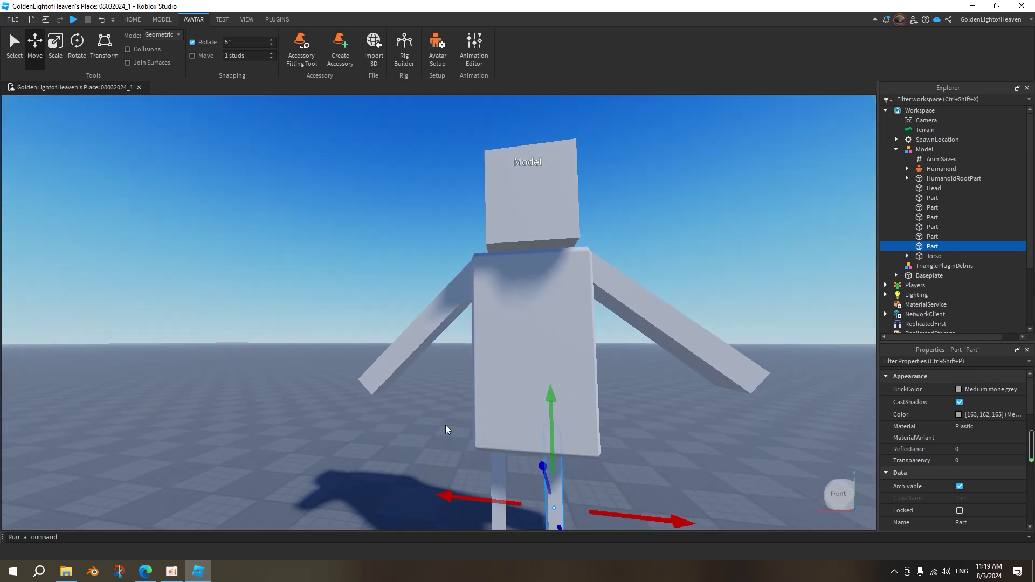
Step: Rename the original arm's upper segment as ArmLT and its lower segment as ArmLB
left_click(933, 202)
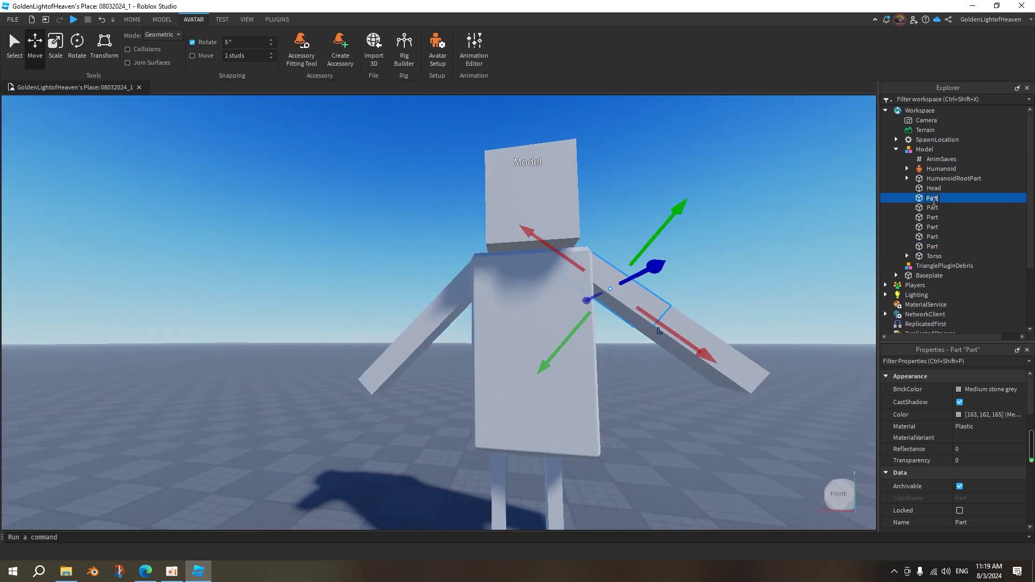
type("ArmR")
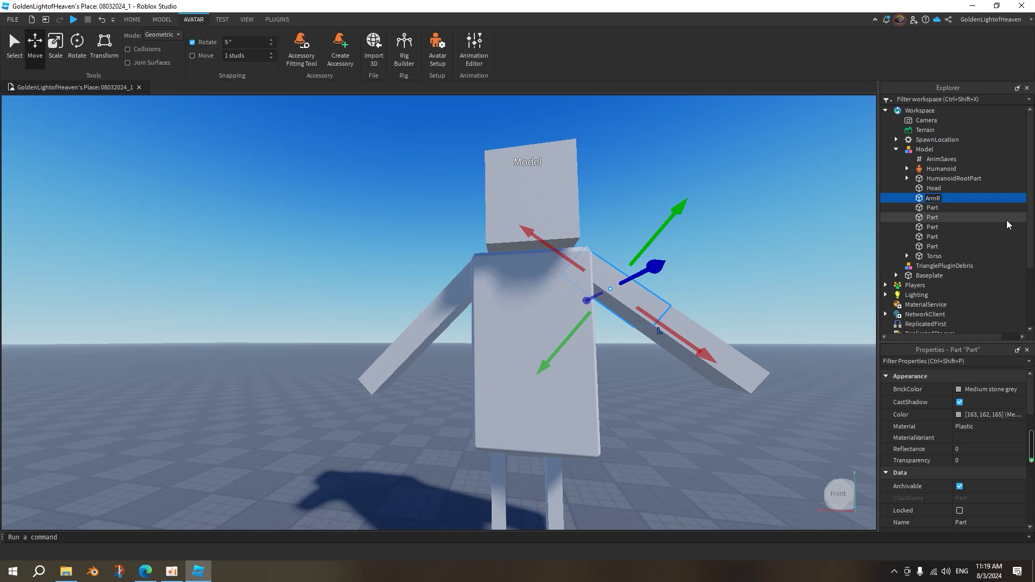
key("BackSpace")
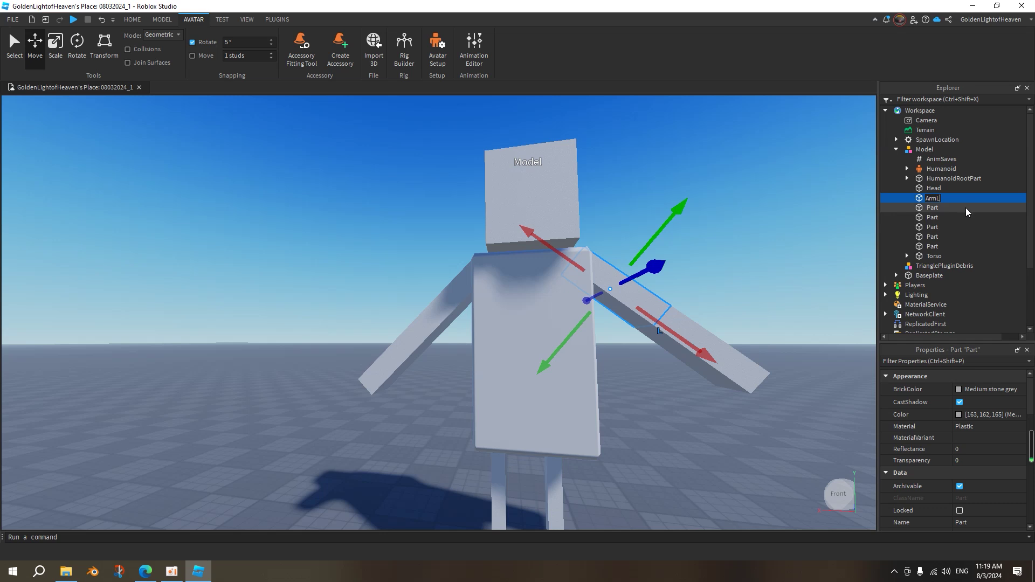
type("LT")
left_click(933, 208)
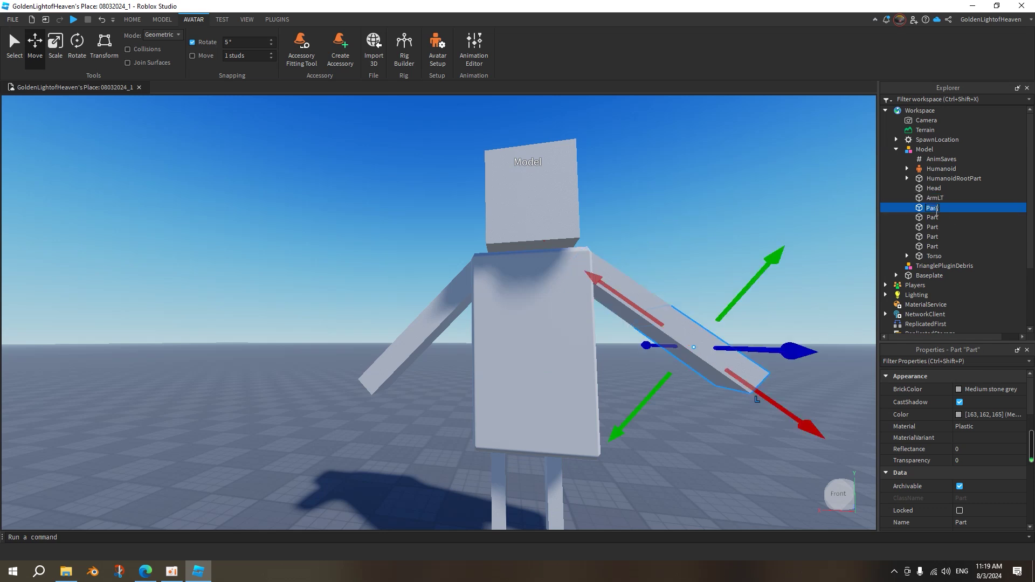
type("A")
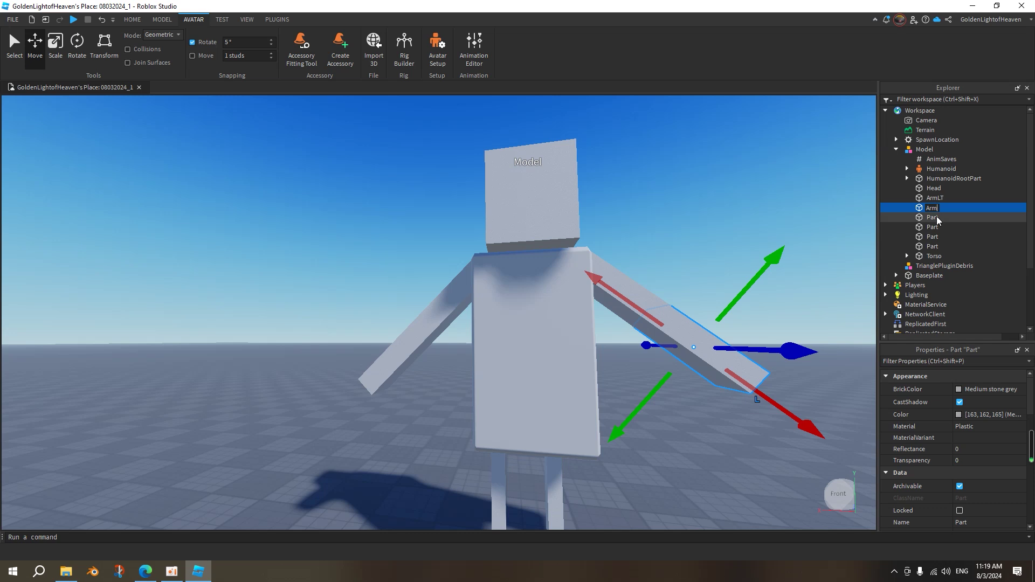
type("rmLB")
Step: Rename the opposite arm's lower segment as ArmRB and its upper segment as ArmRT
left_click(937, 216)
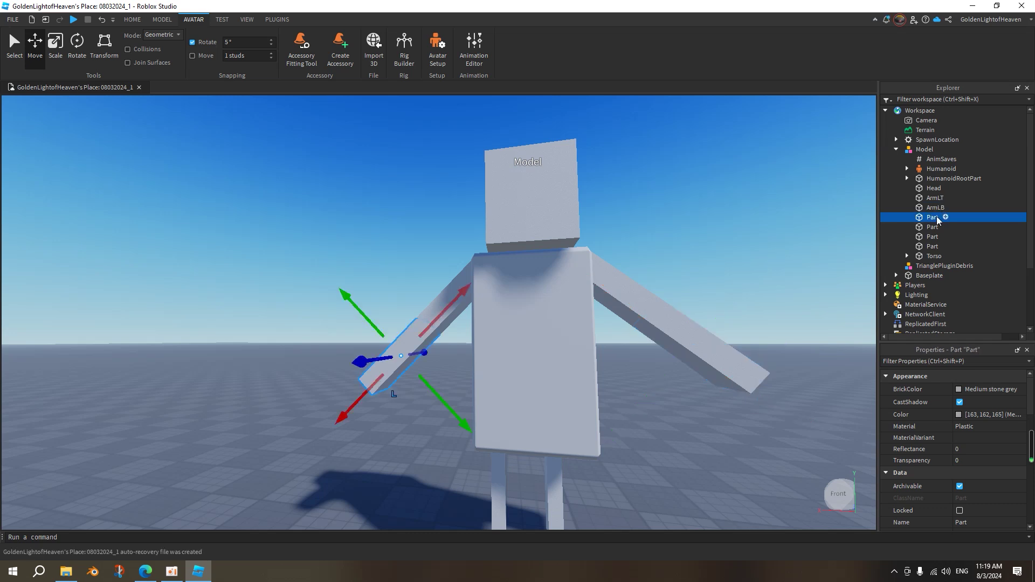
left_click(936, 216)
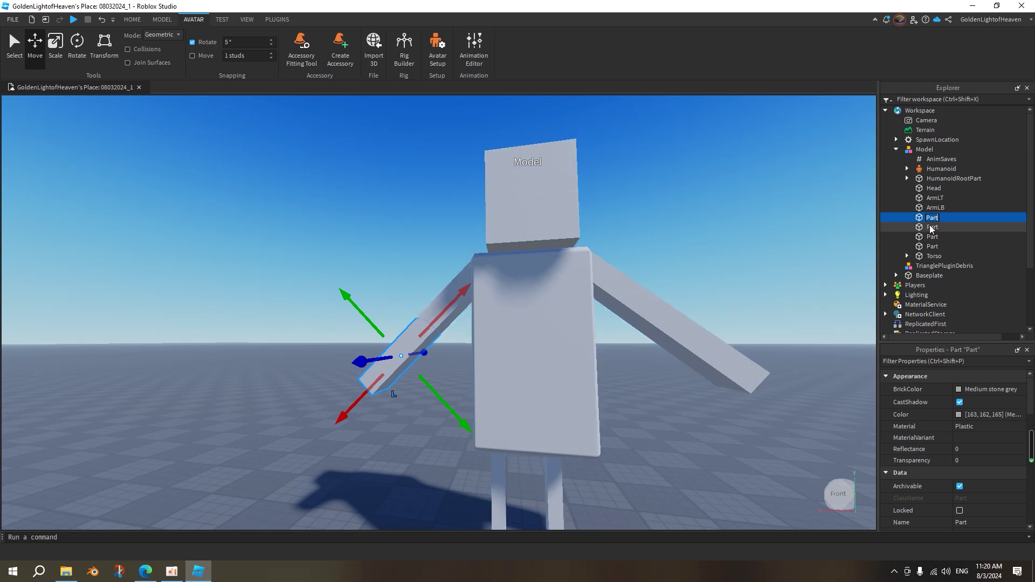
type("ArmRB")
left_click(930, 228)
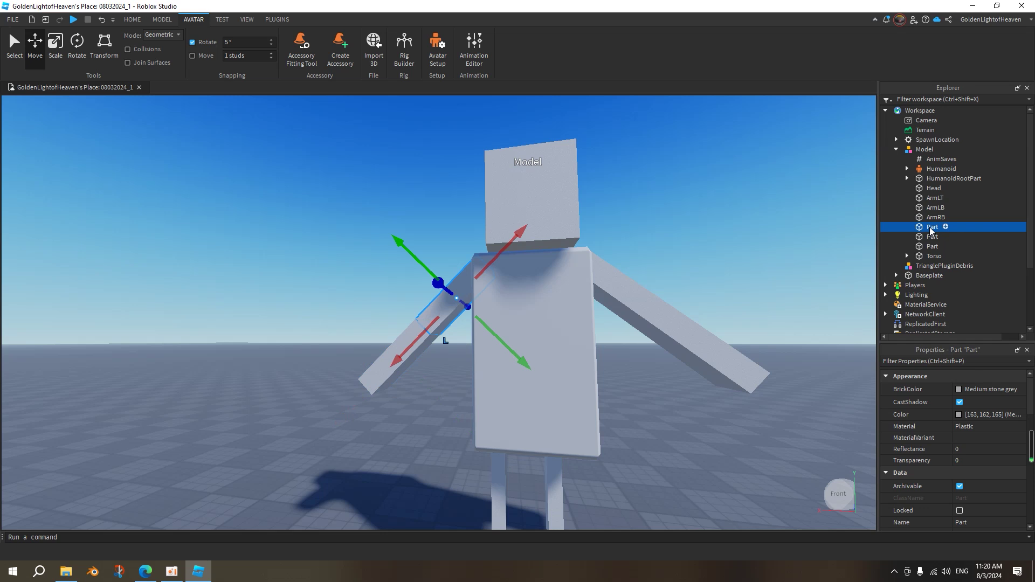
left_click(930, 229)
type("ArmRT")
Step: Rename the two unnamed leg parts in the model as LegR and LegL
left_click(934, 238)
left_click(935, 239)
type("LegR")
left_click(933, 246)
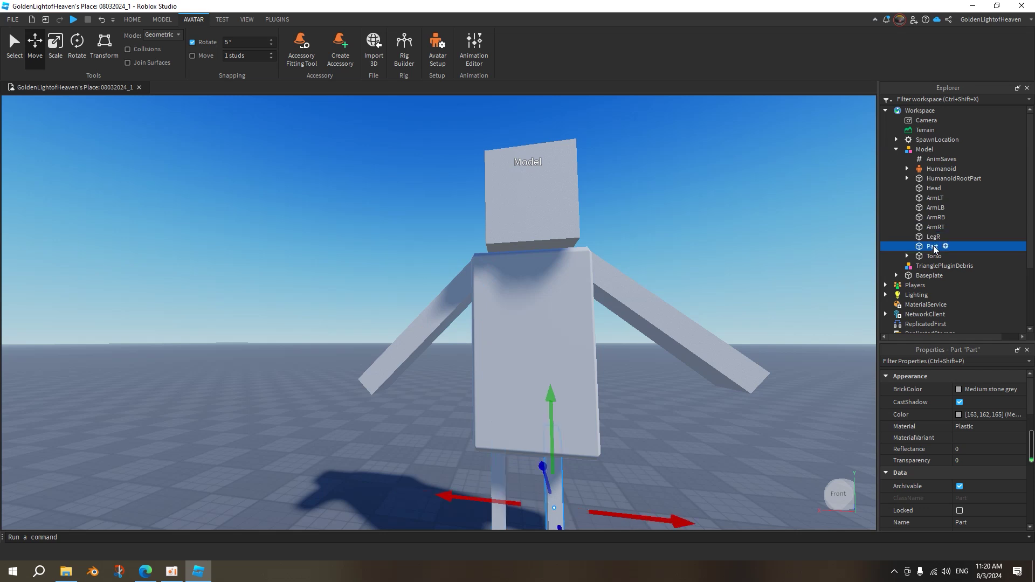
left_click(934, 247)
type("LegL")
left_click(765, 179)
Step: Start the RigEdit plugin and pick the character model for rig editing
right_click_drag(630, 277, 636, 279)
middle_click_drag(636, 279, 625, 280)
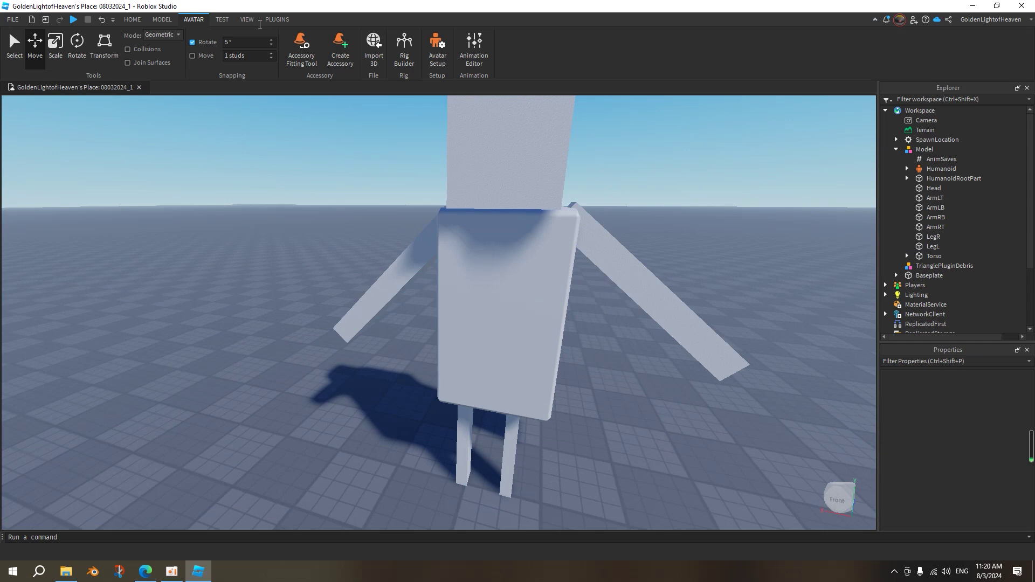
left_click(277, 20)
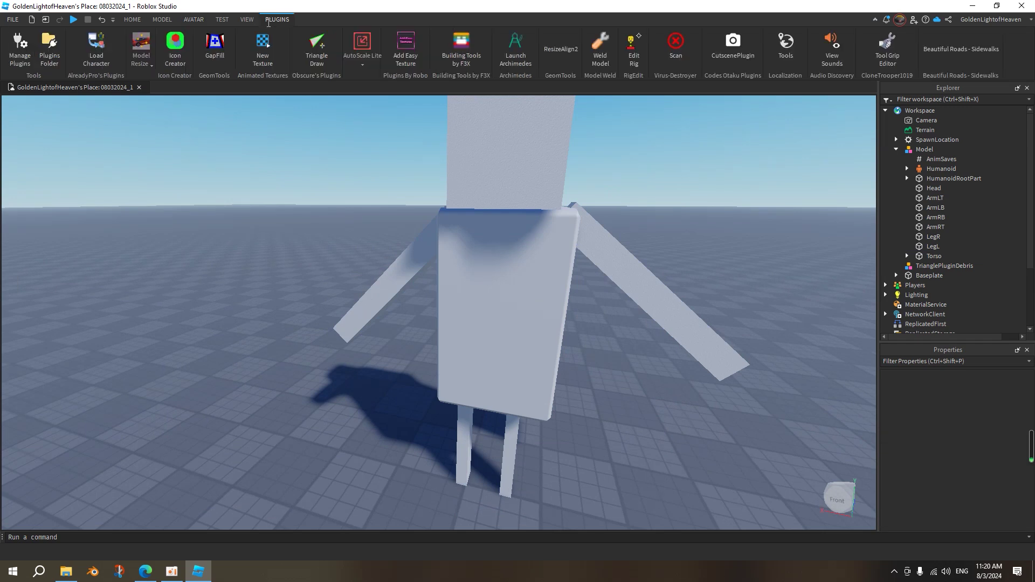
left_click(633, 54)
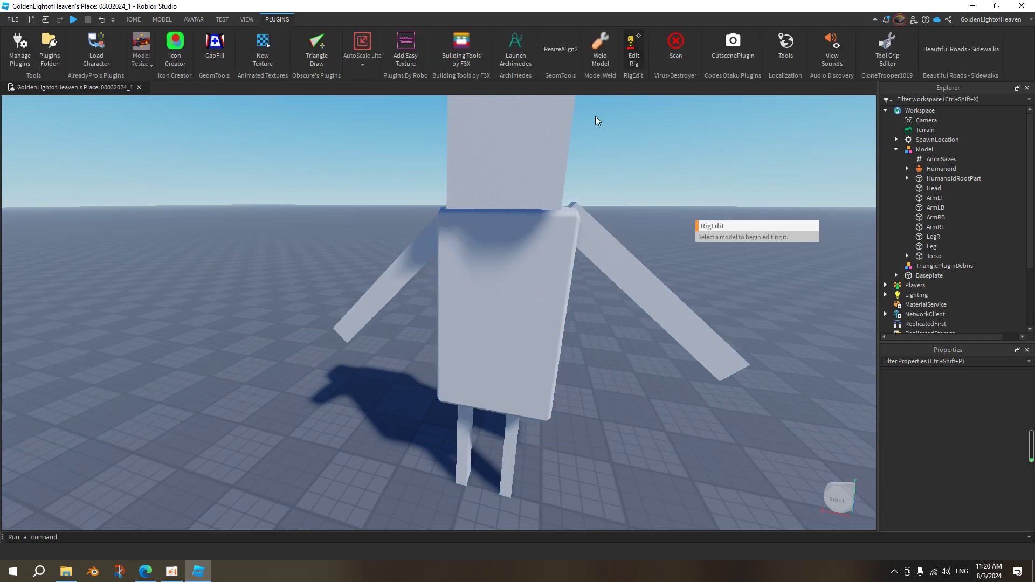
left_click(517, 302)
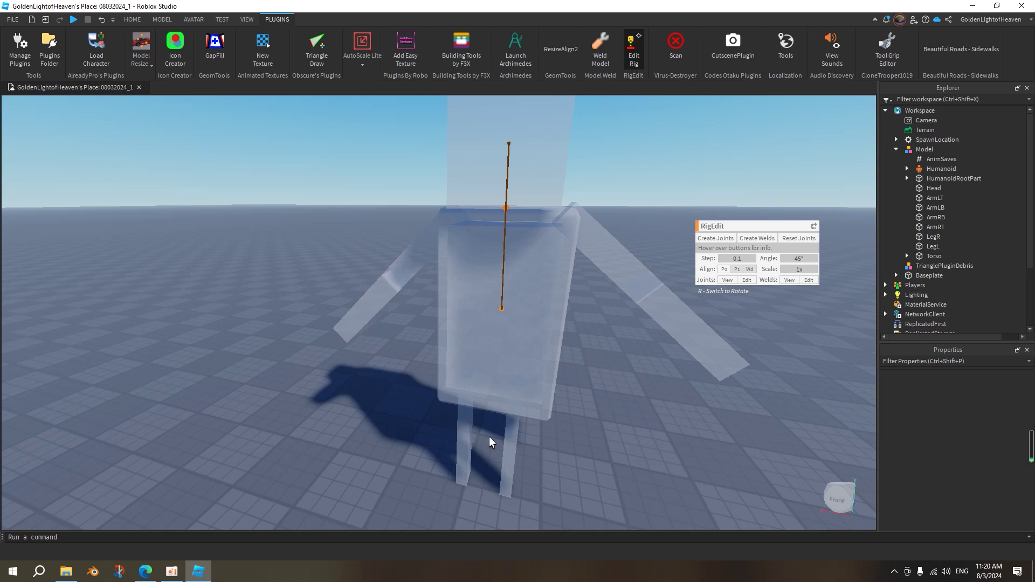
Step: Create a joint from the torso to the upper arm segment ArmLT
left_click(531, 255)
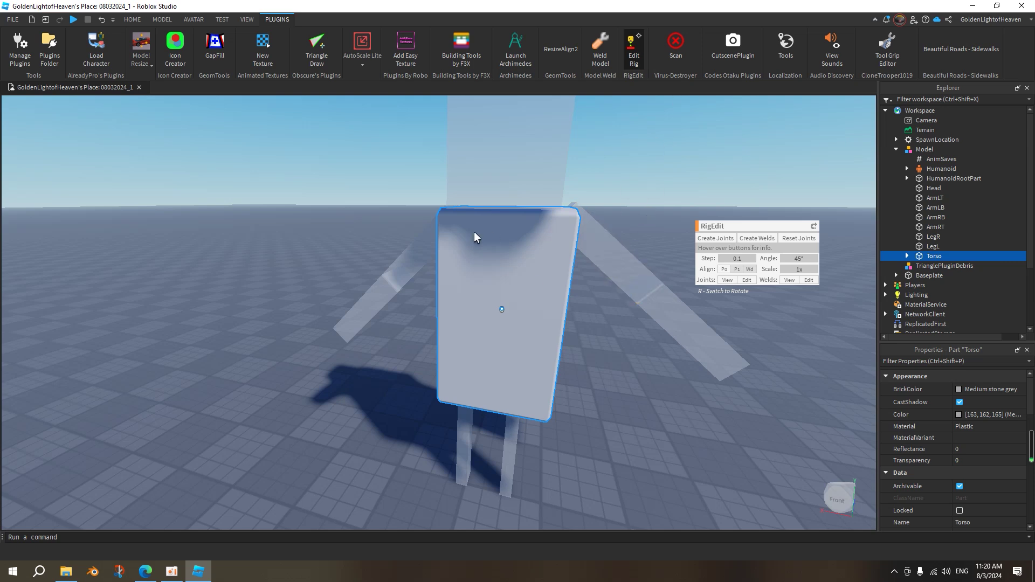
scroll(585, 380, "up", 1)
scroll(584, 380, "down", 1)
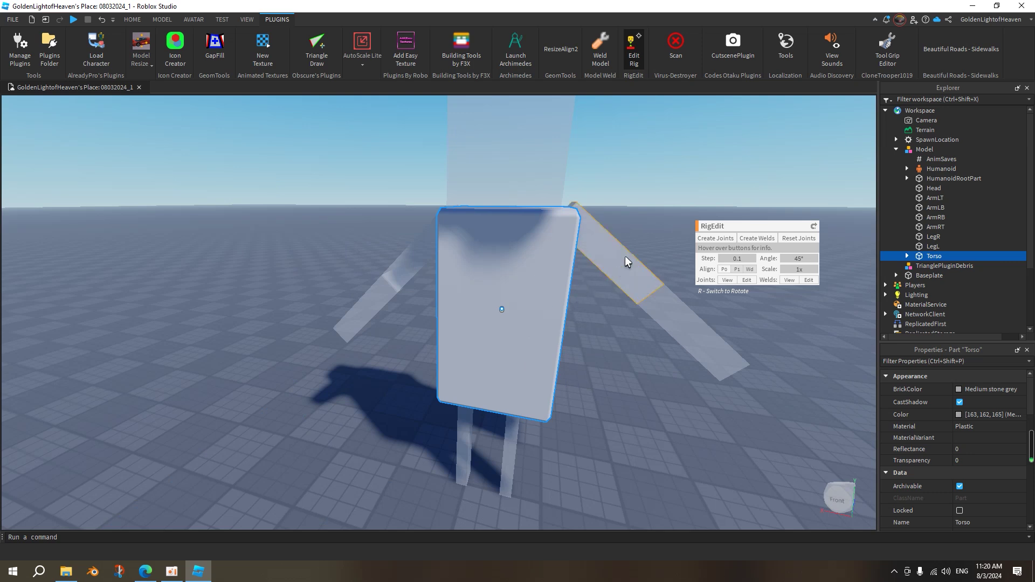
left_click(591, 251, "ctrl")
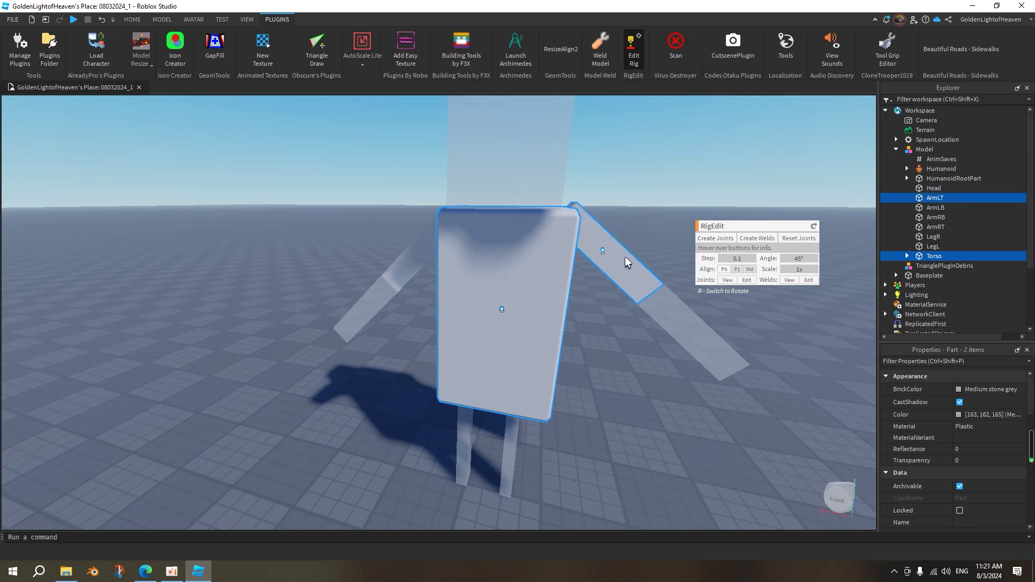
left_click(715, 237)
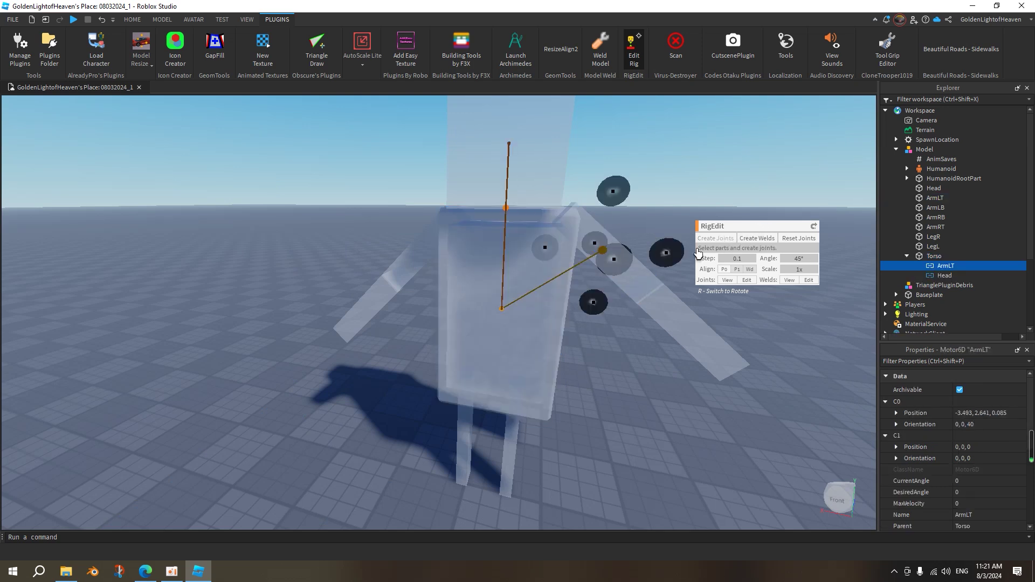
Step: Move the ArmLT joint to the shoulder, about 1.1 studs inward and 0.9 studs up
left_click_drag(664, 253, 578, 159)
left_click_drag(568, 273, 568, 281)
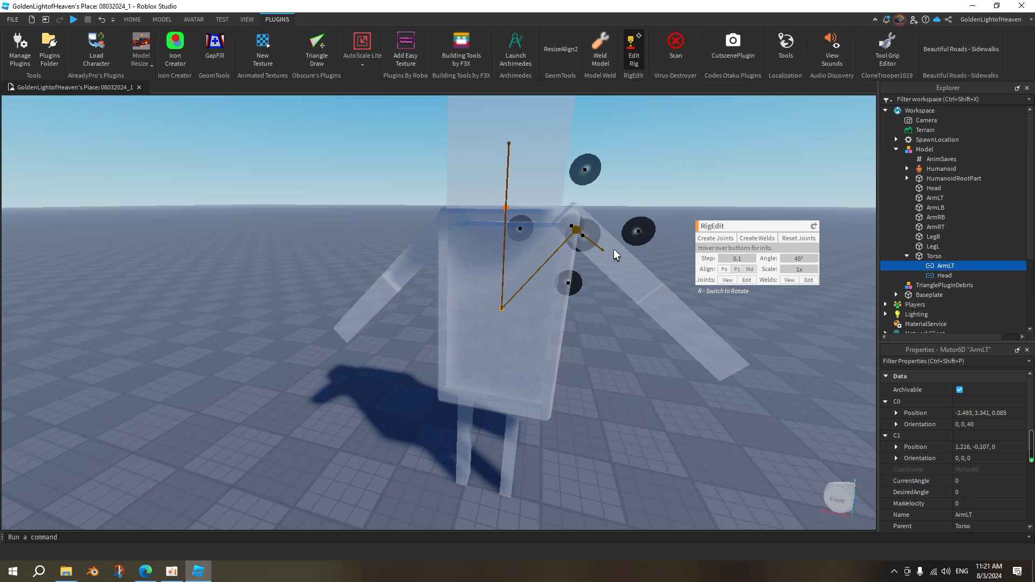
left_click_drag(625, 231, 620, 231)
left_click_drag(578, 173, 577, 166)
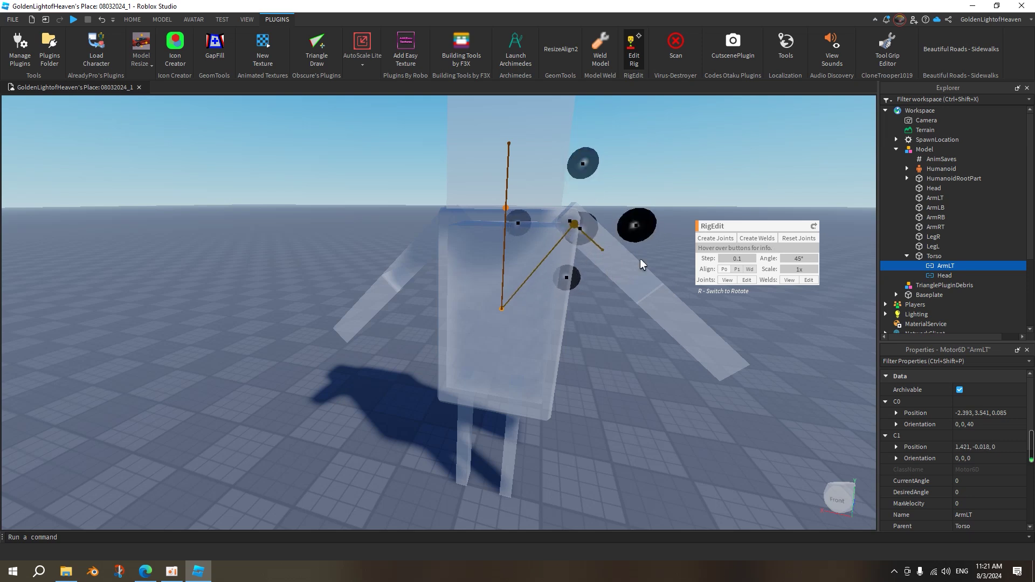
left_click(681, 186)
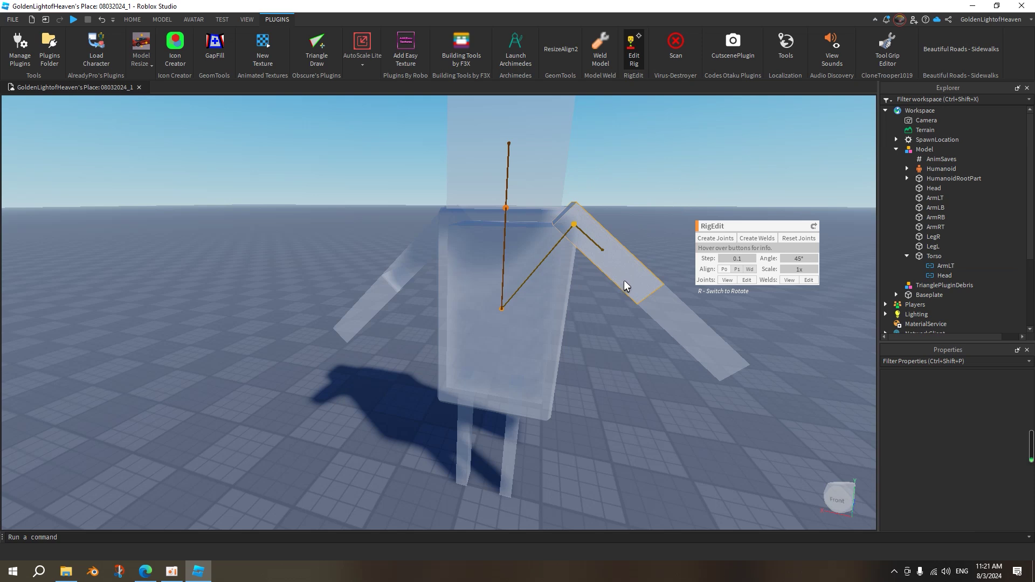
Step: Create a joint from the upper arm ArmLT to the lower arm ArmLB
left_click(596, 251)
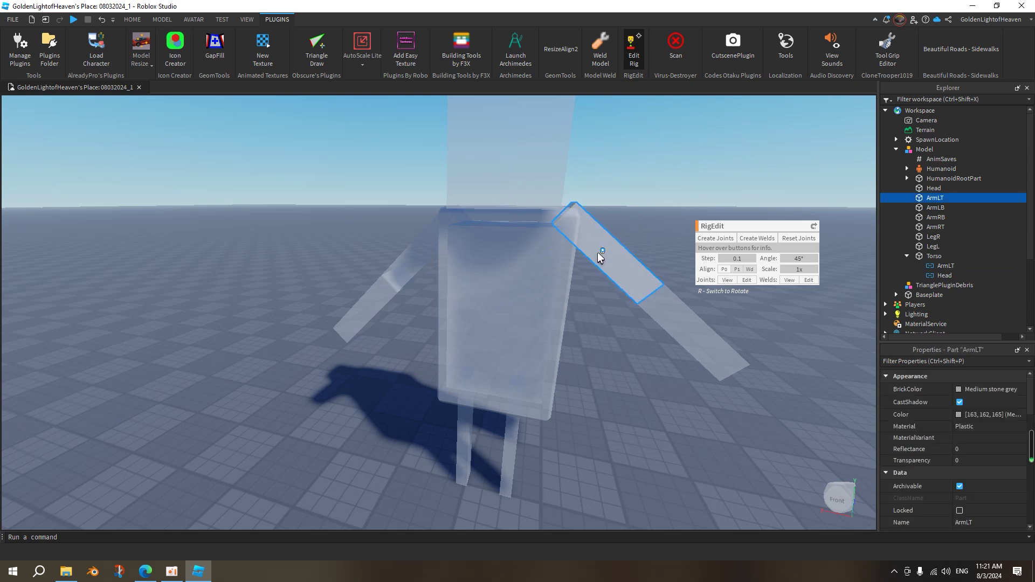
left_click(674, 310, "shift")
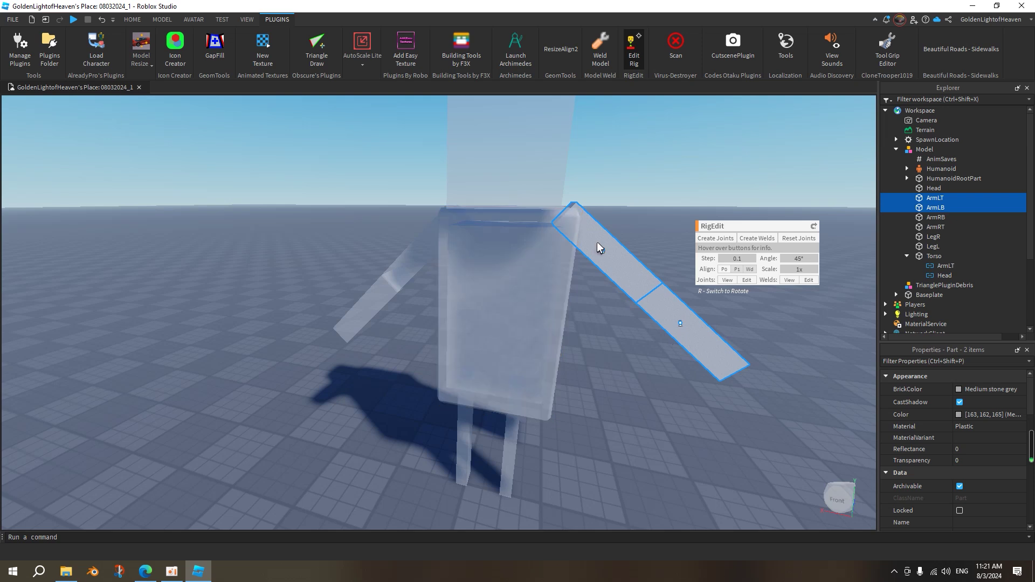
key("d")
key("q")
left_click(716, 239)
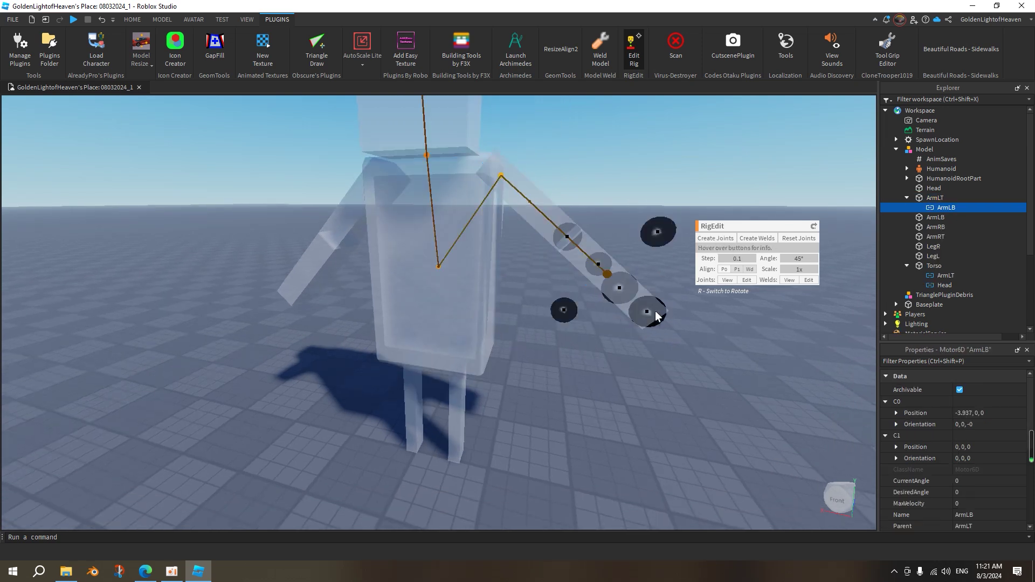
Step: Move the ArmLB joint about 2.1 studs up along the arm to the elbow between the two segments
left_click_drag(644, 316, 602, 278)
right_click_drag(626, 304, 619, 302)
key("d")
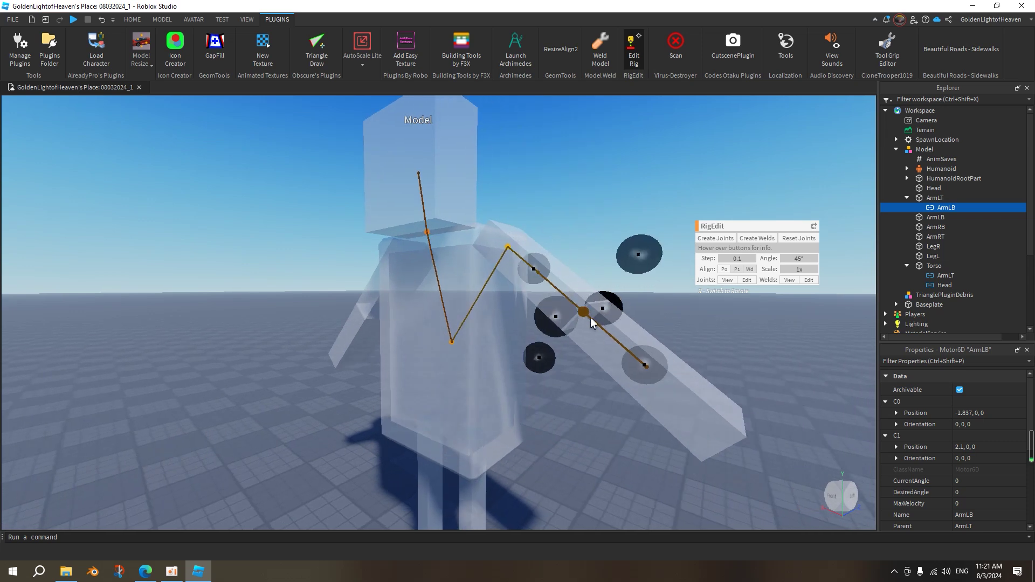
left_click_drag(644, 364, 639, 360)
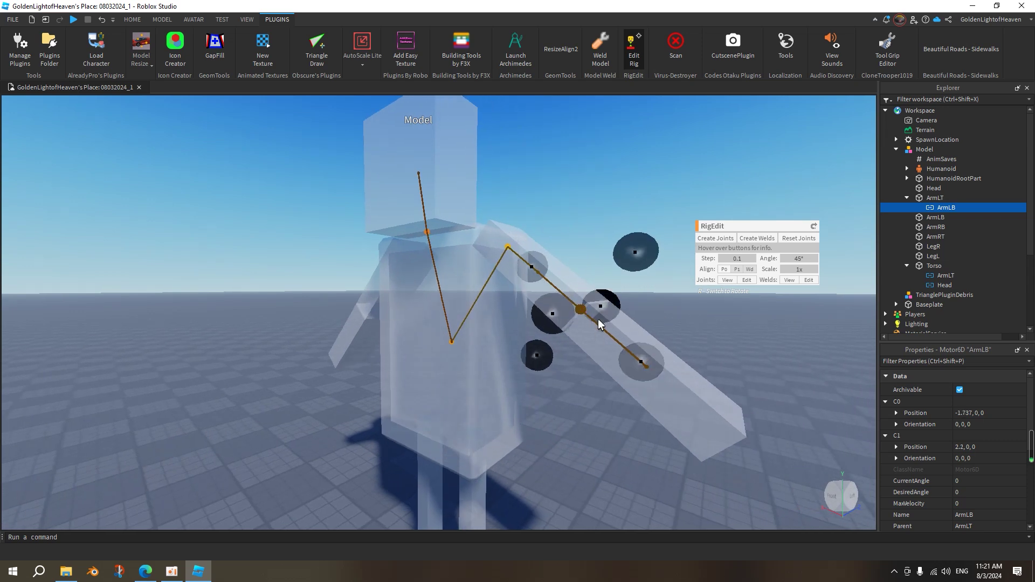
left_click_drag(634, 352, 643, 358)
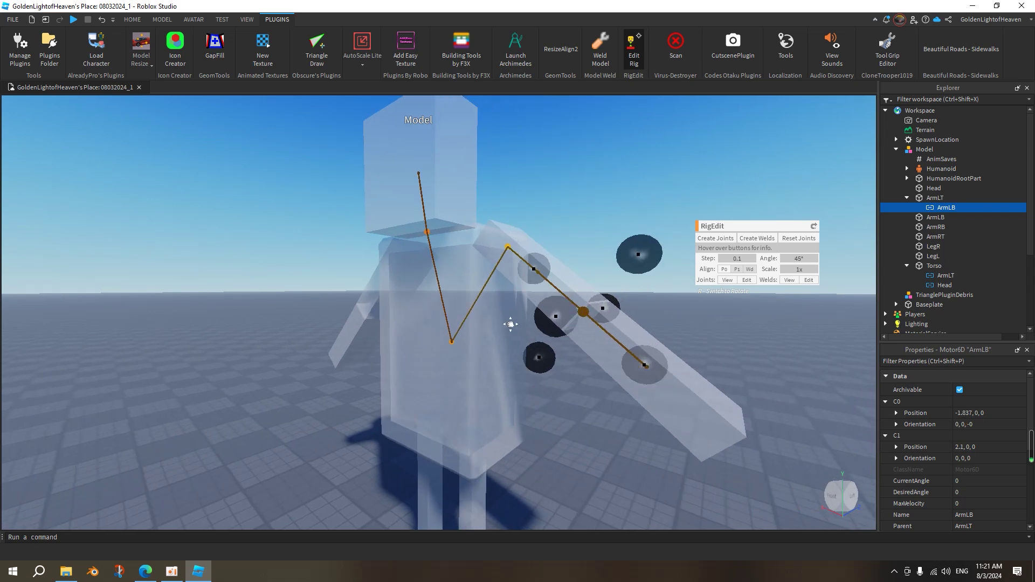
Step: Create a joint from the torso to the opposite upper arm, ArmRT
key("a")
right_click_drag(513, 326, 533, 339)
left_click(488, 321)
key("a")
left_click(722, 239)
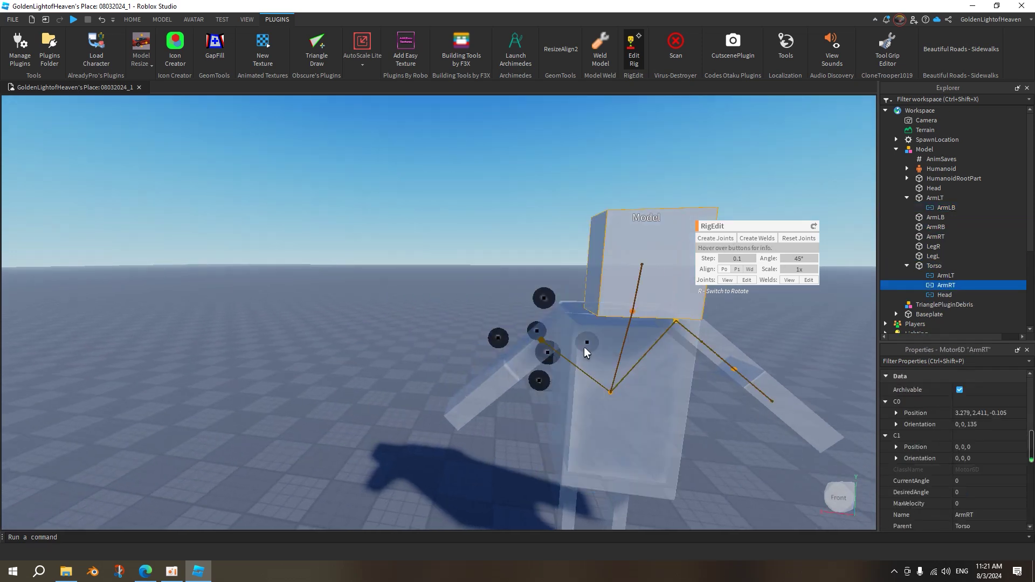
Step: Move the ArmRT joint to its shoulder, about 1.2 studs inward and 1.1 studs up
left_click_drag(585, 346, 615, 345)
left_click_drag(570, 300, 572, 276)
key("q")
right_click_drag(550, 385, 651, 353)
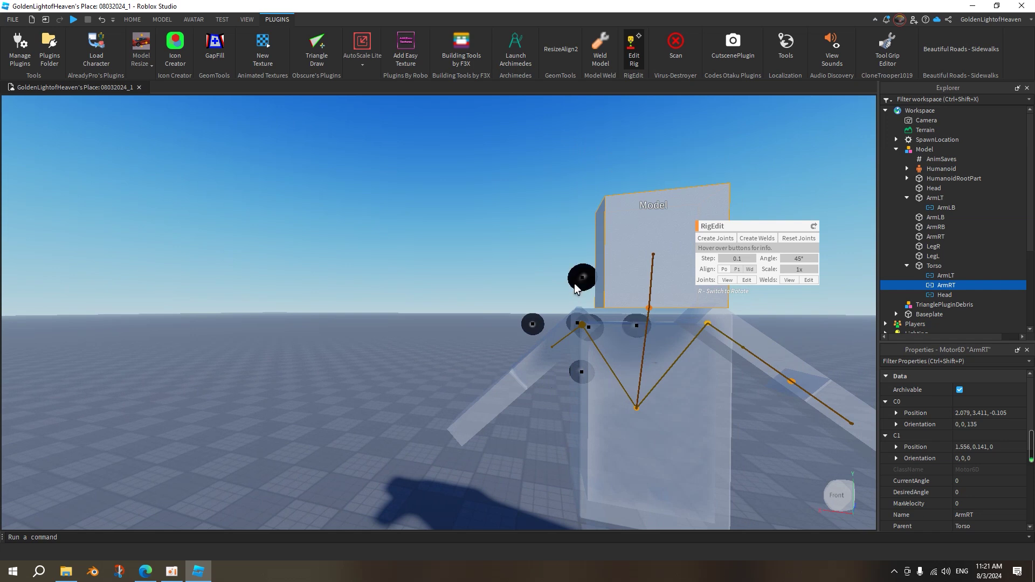
Step: Create a joint from ArmRT to ArmRB and move it about 1.9 studs along the arm to the elbow
left_click(522, 364)
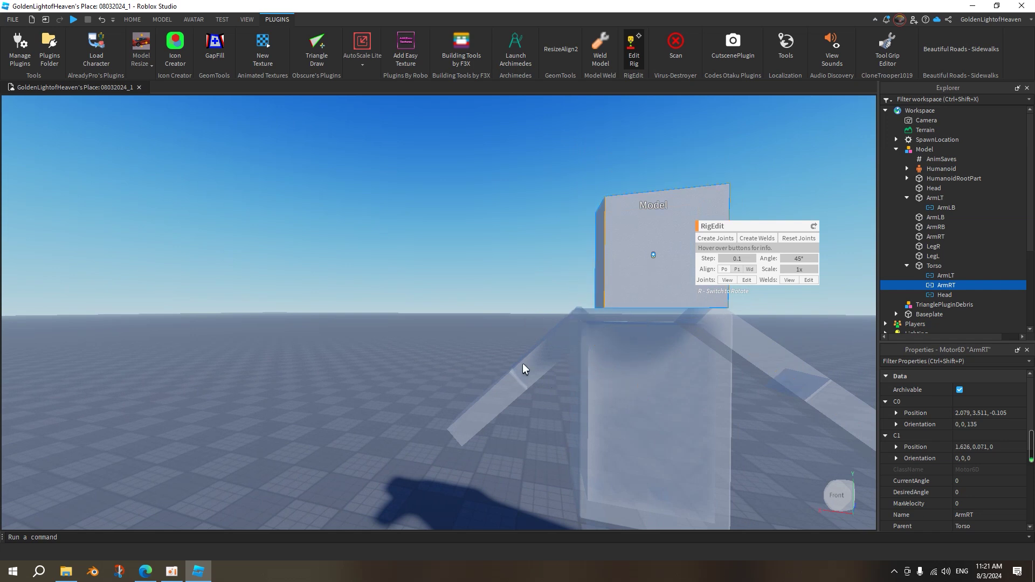
left_click(492, 403)
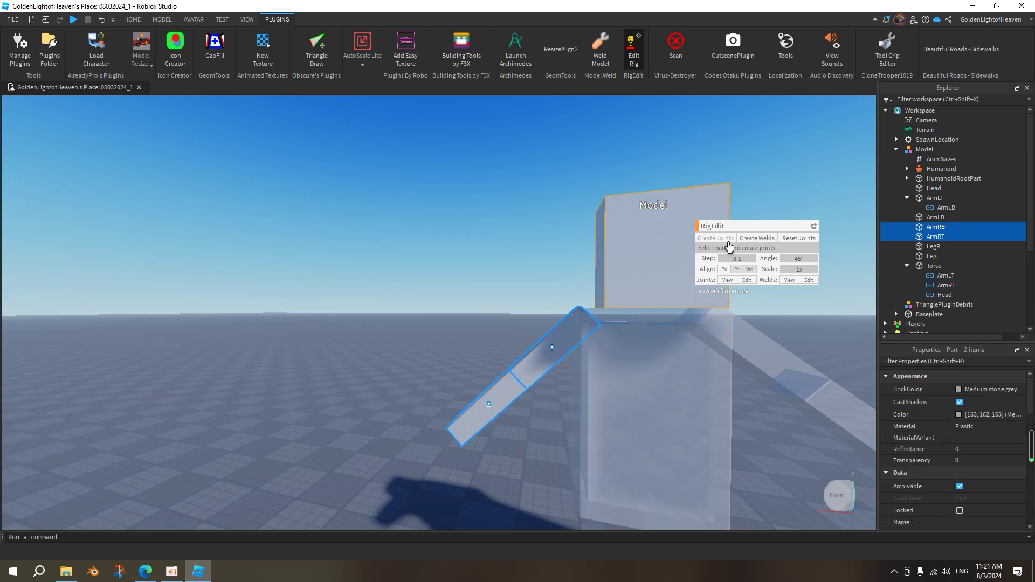
left_click_drag(520, 376, 558, 354)
Step: Create a joint from the torso to LegR and raise it about 2.6 studs to the hip
middle_click_drag(614, 398, 597, 316)
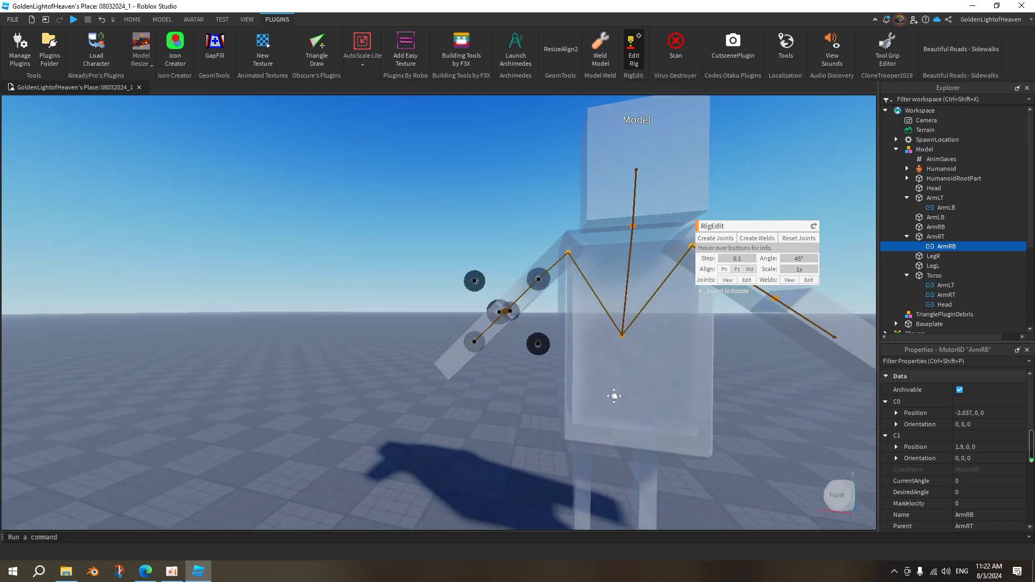
middle_click_drag(637, 422, 580, 329)
left_click(541, 249)
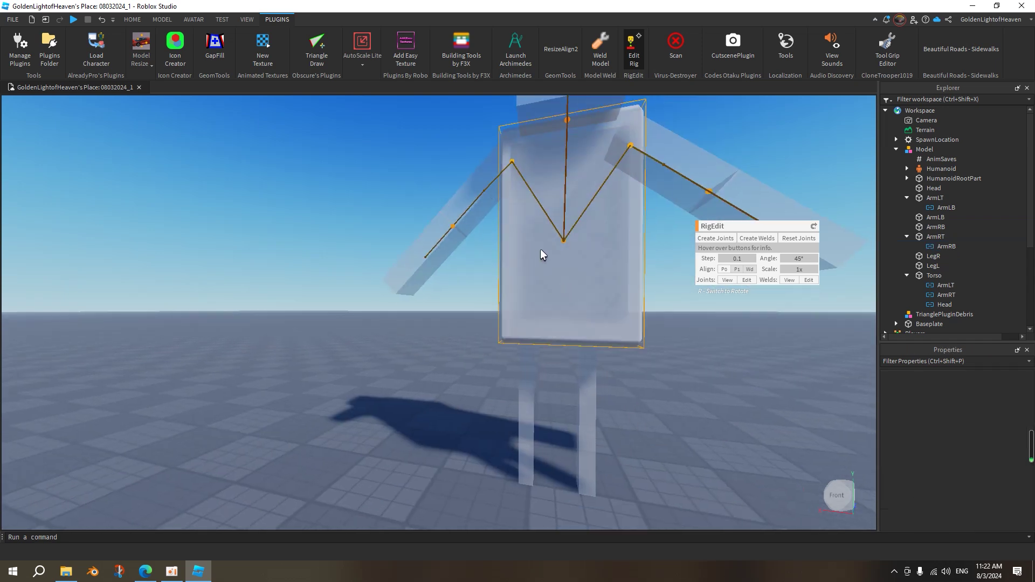
left_click(530, 389, "ctrl")
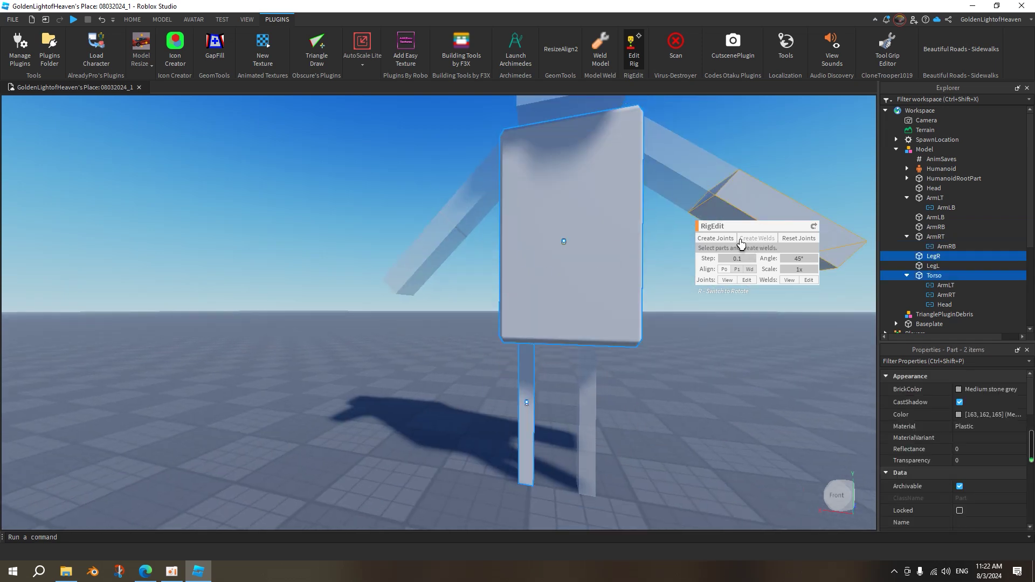
left_click(719, 240)
left_click_drag(531, 350, 533, 299)
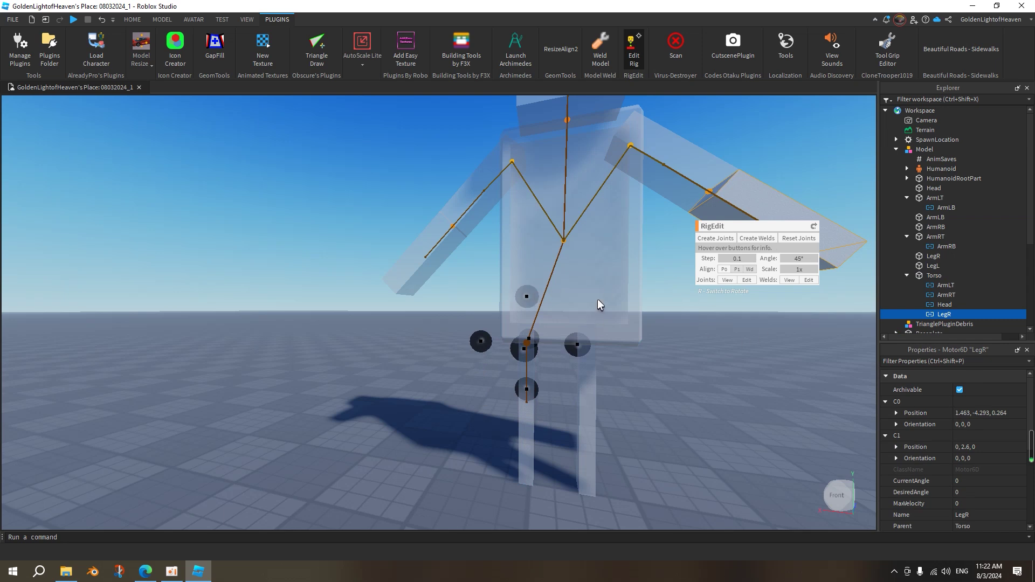
Step: Create a joint from the torso to LegL and raise it about 2.8 studs to the hip
left_click(596, 298)
left_click(586, 373, "ctrl")
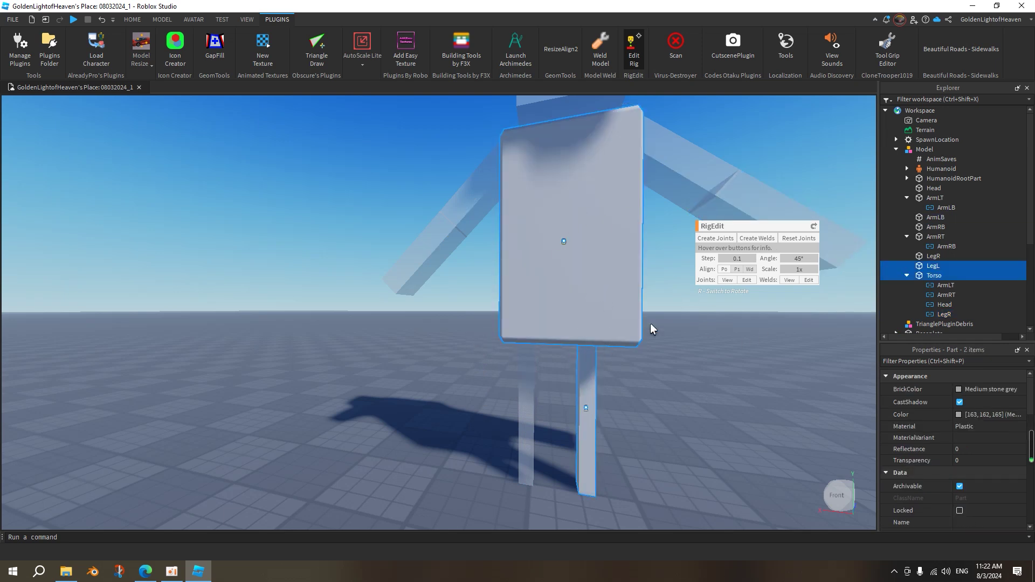
left_click(716, 238)
left_click_drag(591, 354, 607, 287)
Step: Finish rig editing and open the Animation Editor for the character model
left_click(632, 51)
scroll(551, 208, "down", 5)
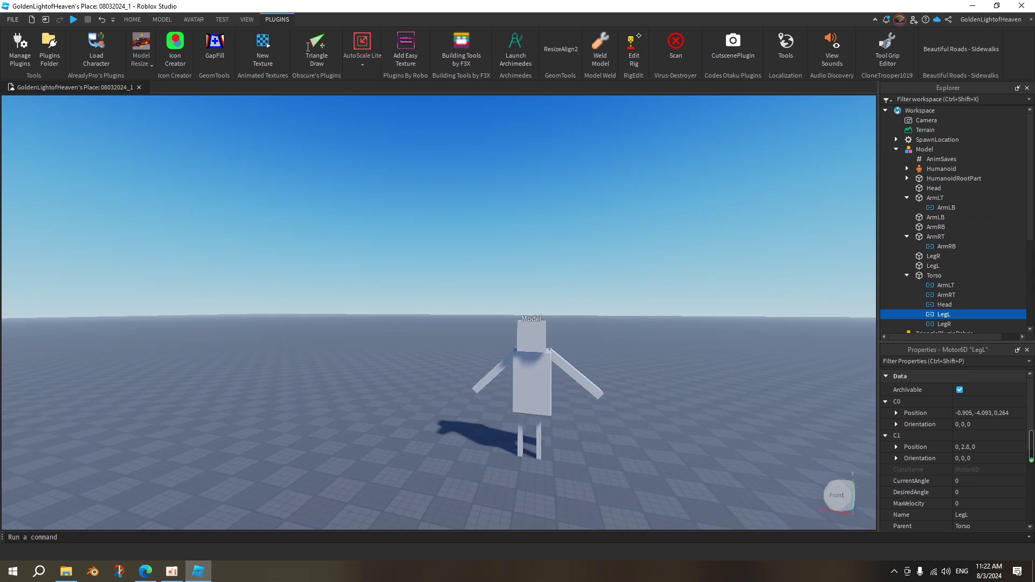
scroll(203, 20, "up", 3)
left_click(474, 48)
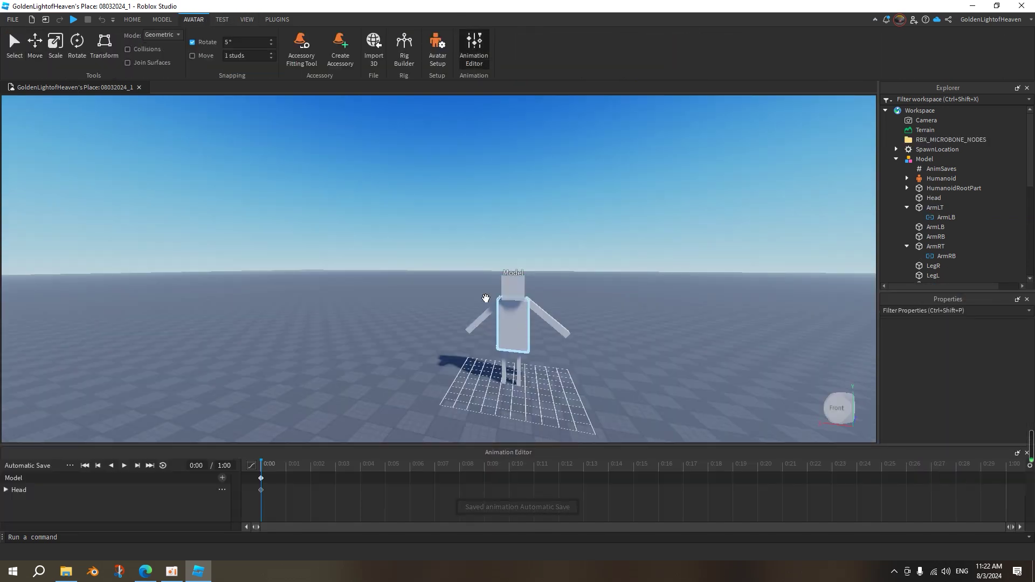
Step: Test the new joints by posing the model's limbs in the Animation Editor, then return to the unposed model
left_click(476, 318)
mouse_move(518, 274)
left_mouse_down()
mouse_move(543, 303)
mouse_move(474, 242)
mouse_move(526, 265)
mouse_move(516, 261)
left_mouse_up()
scroll(519, 374, "up", 3)
right_click_drag(559, 388, 527, 355)
key("d")
left_click(505, 356)
left_click_drag(477, 282, 455, 268)
left_click(542, 203)
left_click_drag(556, 225, 554, 228)
right_click_drag(466, 307, 508, 309)
key("a")
left_click(423, 359)
key("d")
right_click_drag(394, 360, 389, 362)
left_click_drag(272, 287, 296, 308)
right_click_drag(296, 308, 463, 324)
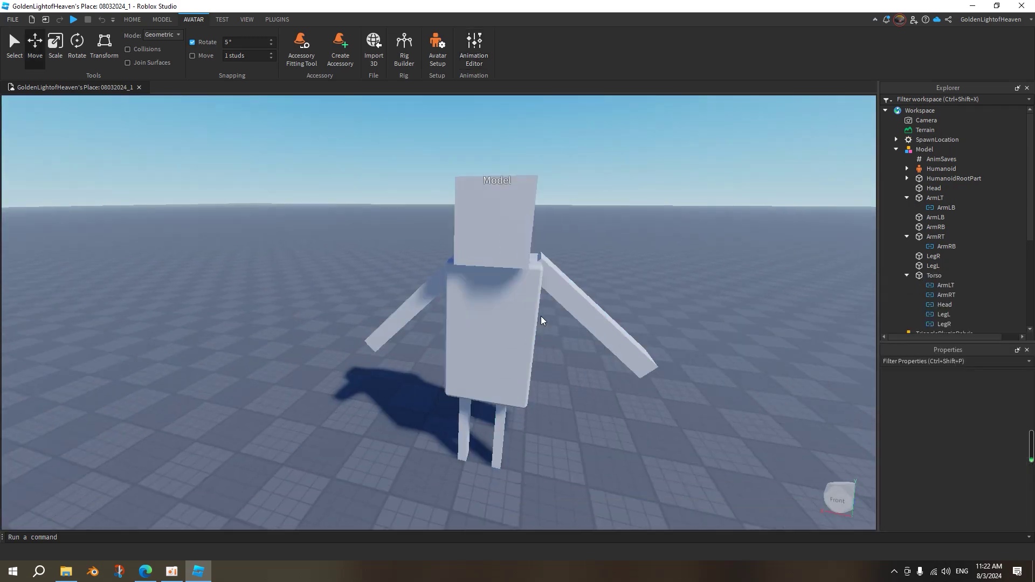
key("q")
right_click_drag(473, 305, 466, 300)
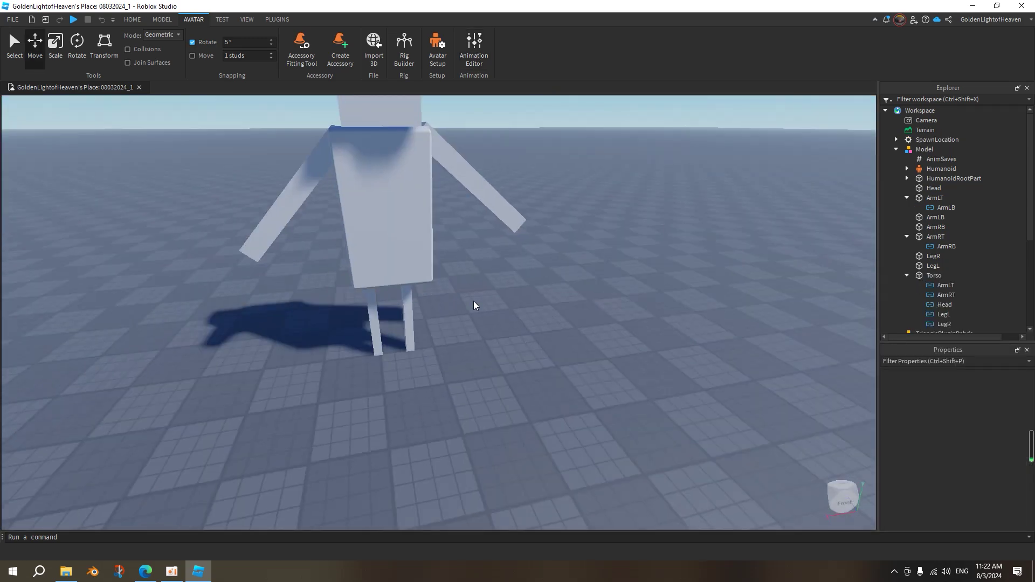
scroll(467, 300, "down", 3)
right_click_drag(582, 274, 580, 270)
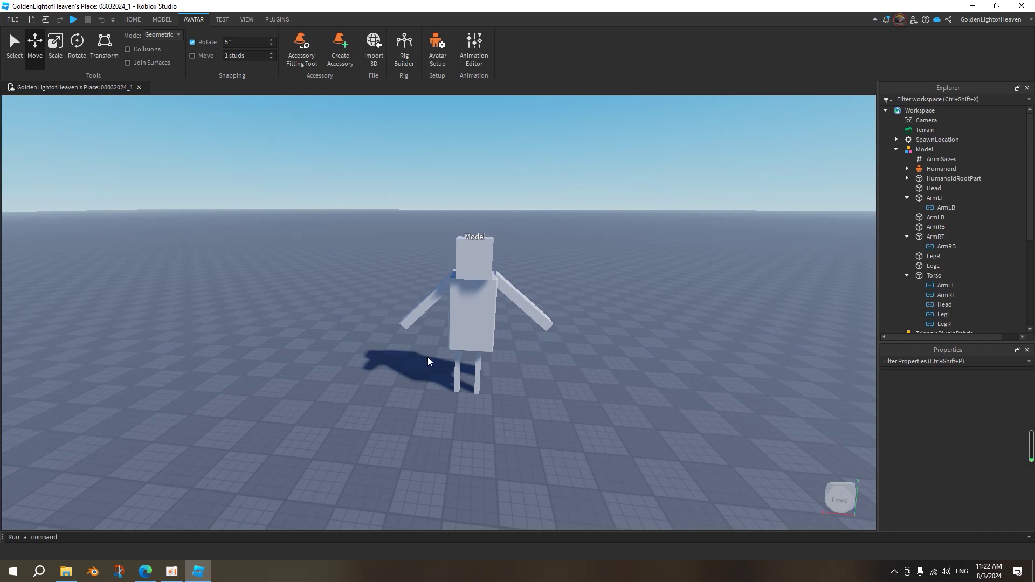
scroll(506, 336, "up", 3)
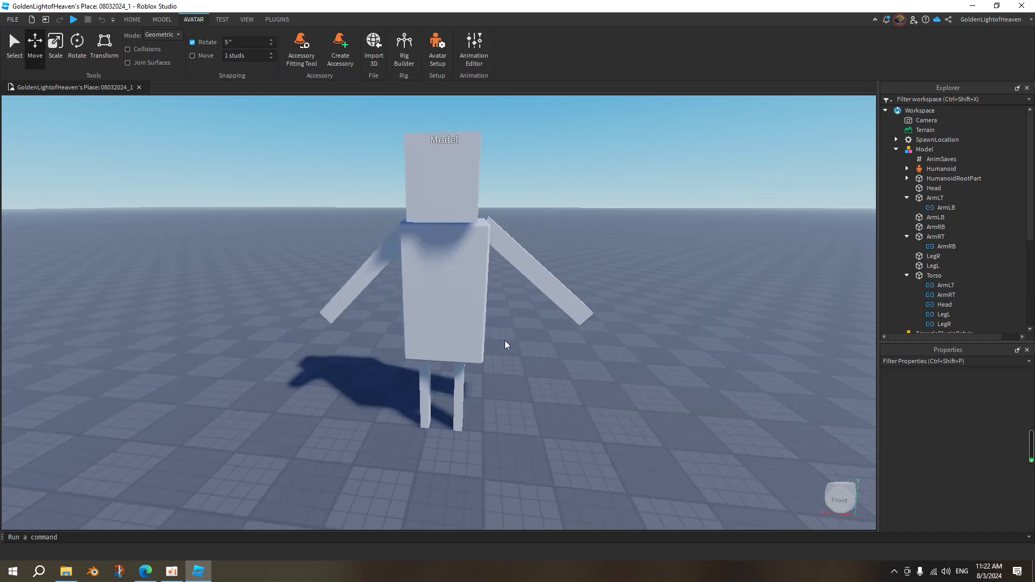